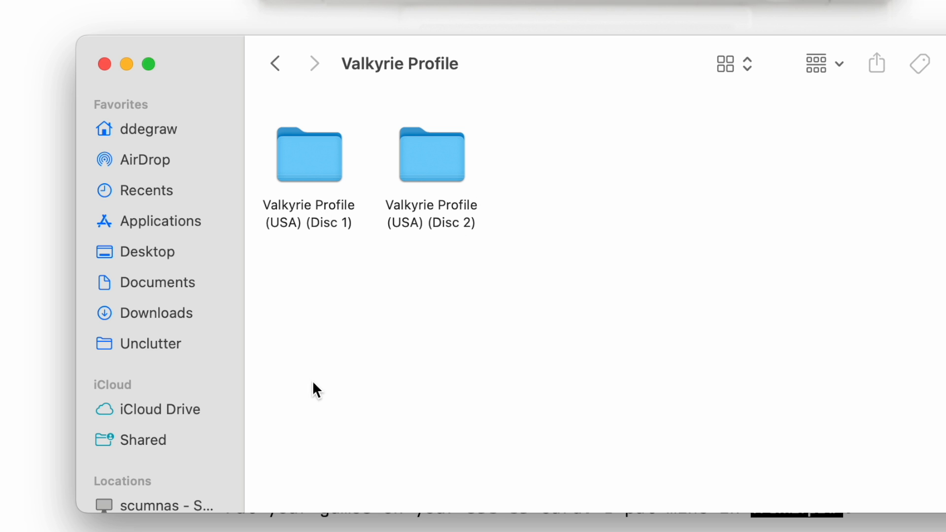
Step: Open a new Terminal tab at the Valkyrie Profile (USA) (Disc 1) folder via Finder Services
{"action": "double_click", "coordinate": [309, 171]}
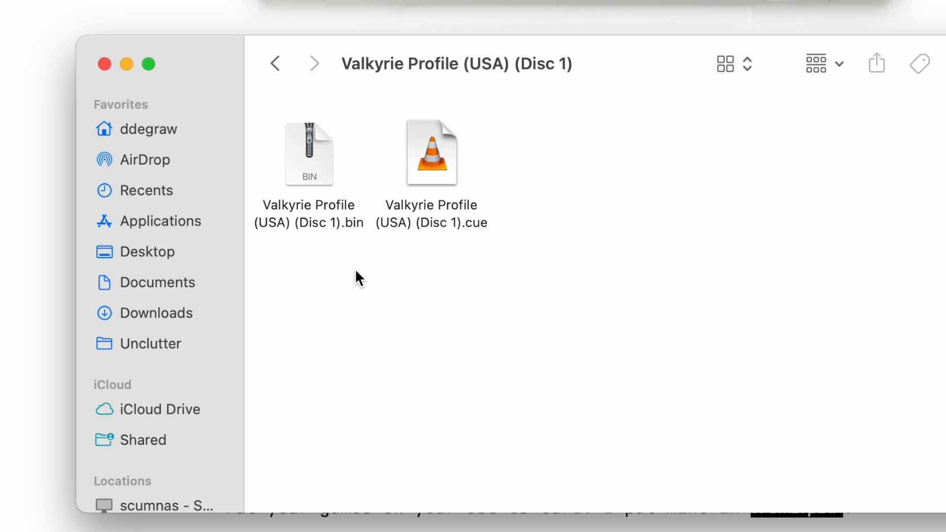
{"action": "left_click", "coordinate": [276, 64]}
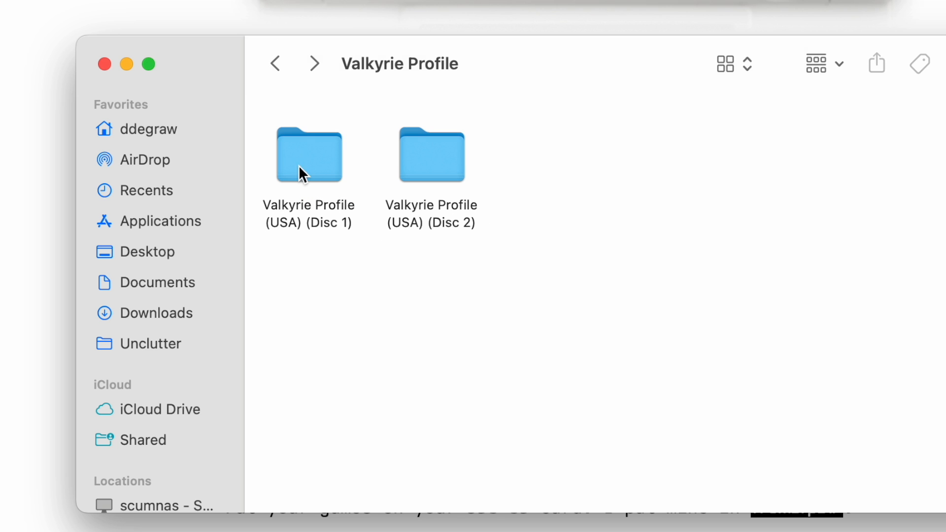
{"action": "right_click", "coordinate": [311, 170]}
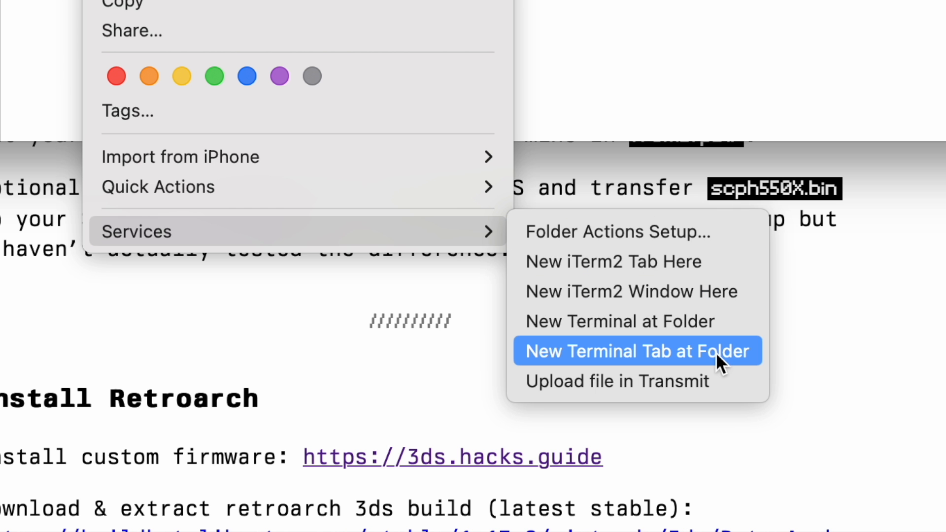
{"action": "left_click", "coordinate": [713, 330]}
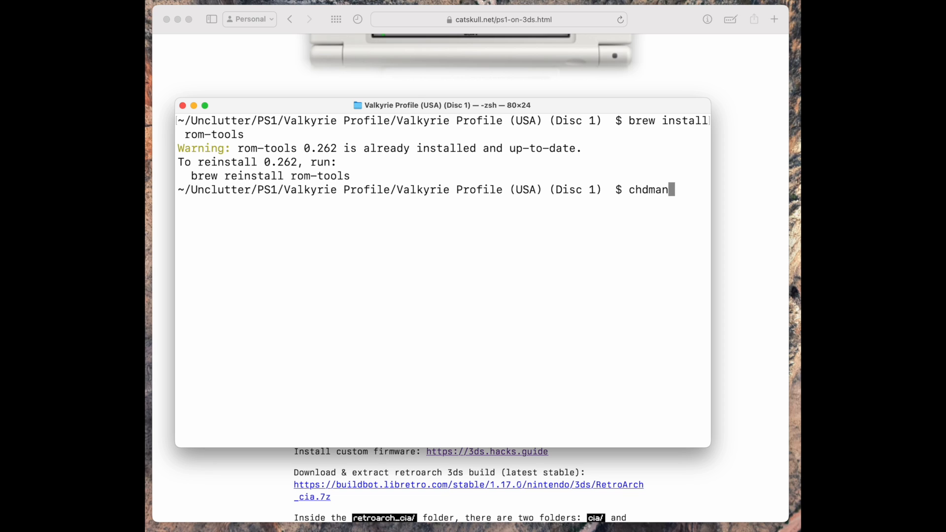
Step: Run chdman to list its usage commands, then clear the screen after a mistyped chadman
{"action": "key", "text": "Return"}
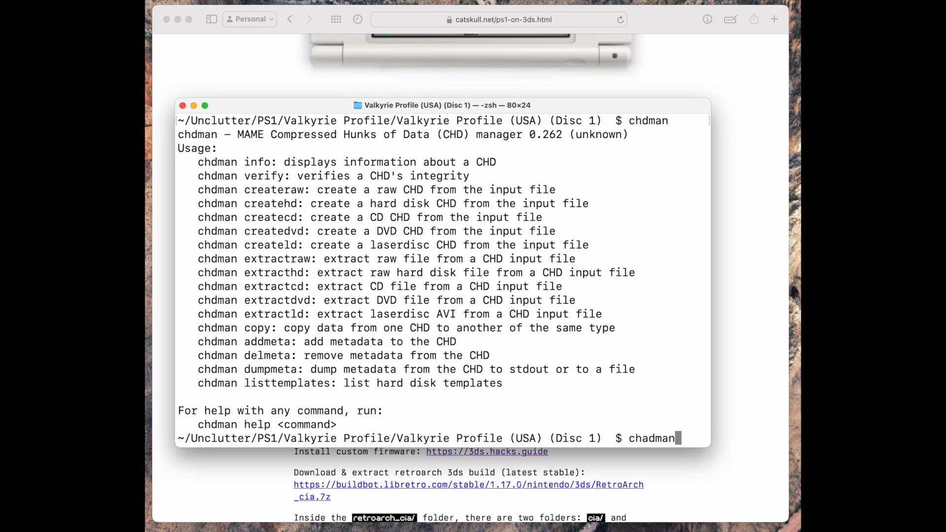
{"action": "key", "text": "ctrl+l"}
{"action": "key", "text": "Return"}
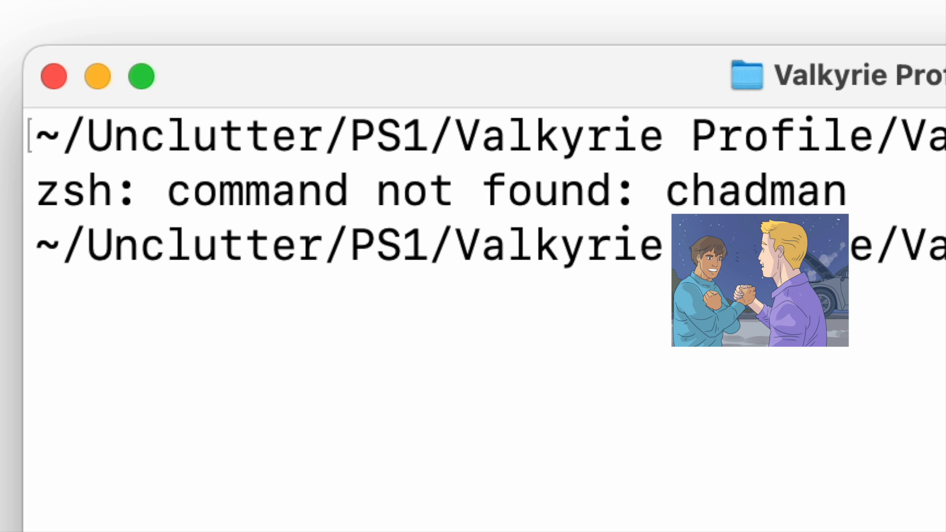
{"action": "key", "text": "ctrl+l"}
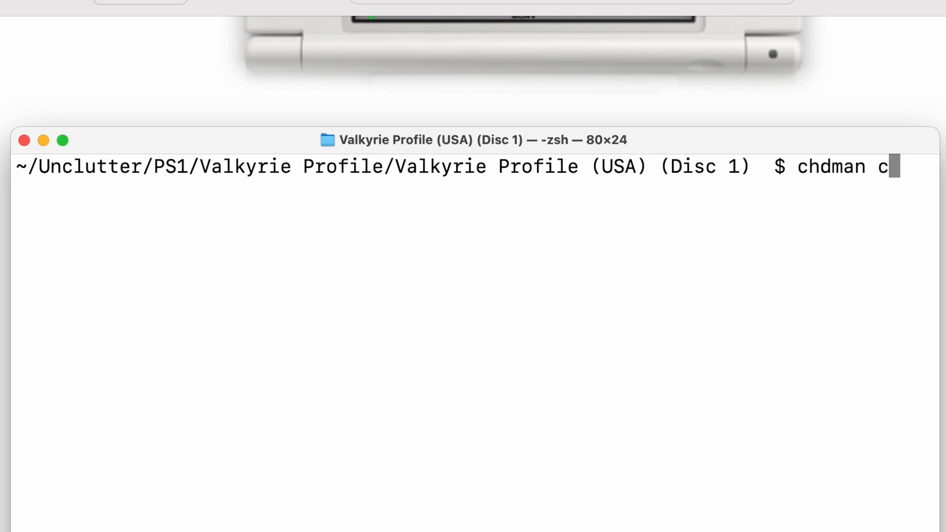
{"action": "type", "text": "reatecd -i Valkyrie\\ Profile\\ \\(USA\\)\\ \\(Disc\\ 1\\).cue -o \"Valkyrie Profi"}
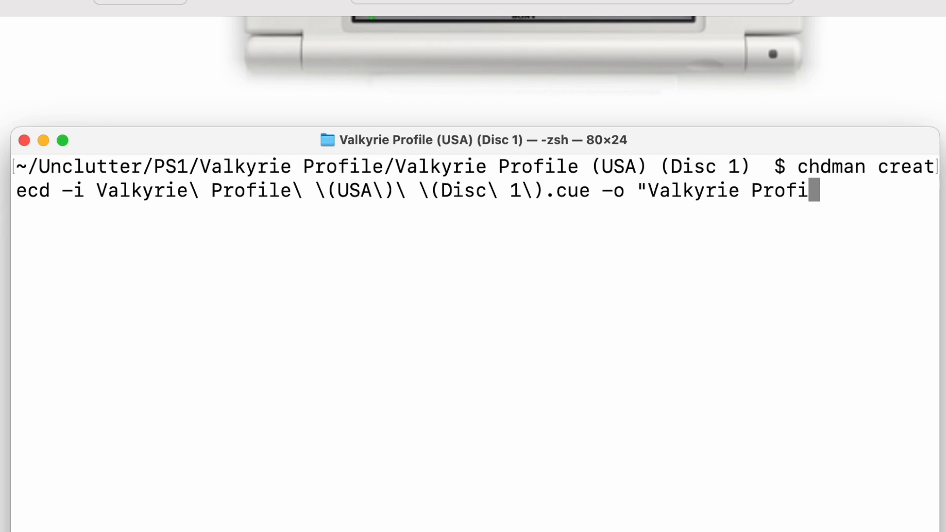
{"action": "type", "text": "le ("}
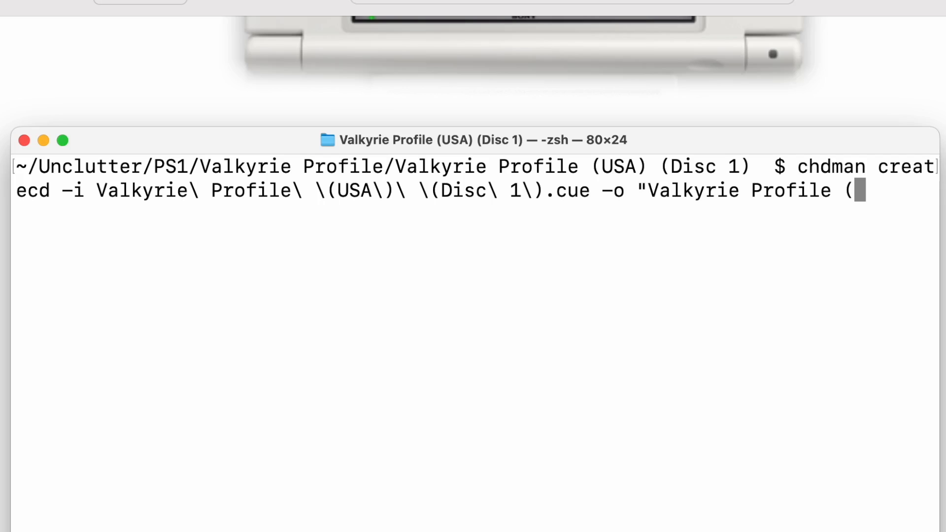
{"action": "type", "text": "Disc 1"}
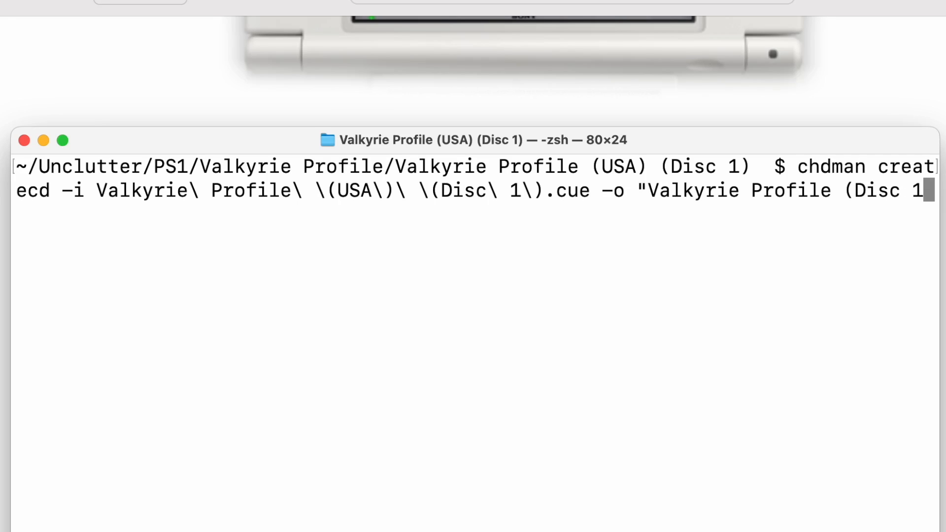
{"action": "type", "text": ")\""}
Step: Run chdman createcd on the Disc 1 .cue to produce Valkyrie Profile (Disc 1).chd
{"action": "key", "text": "Left"}
{"action": "type", "text": ".chd"}
{"action": "key", "text": "Right"}
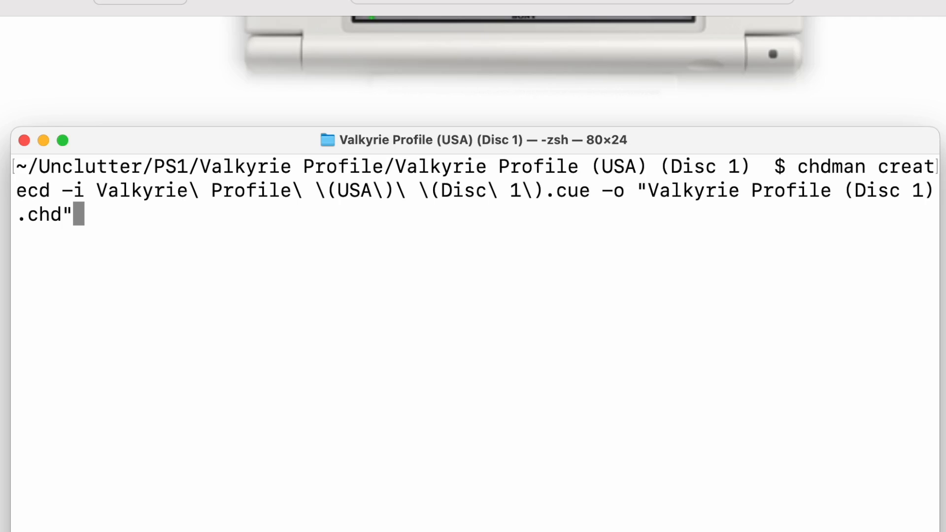
{"action": "key", "text": "Return"}
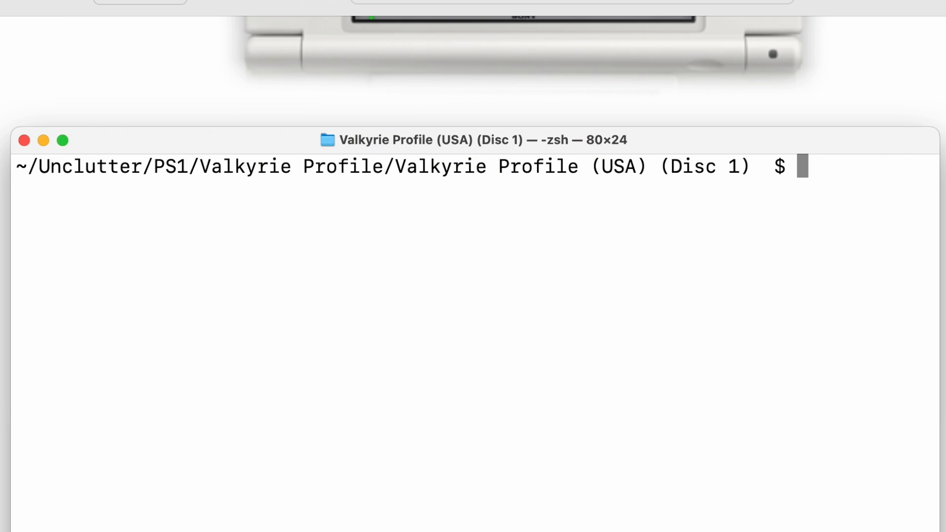
{"action": "type", "text": "ls -hl"}
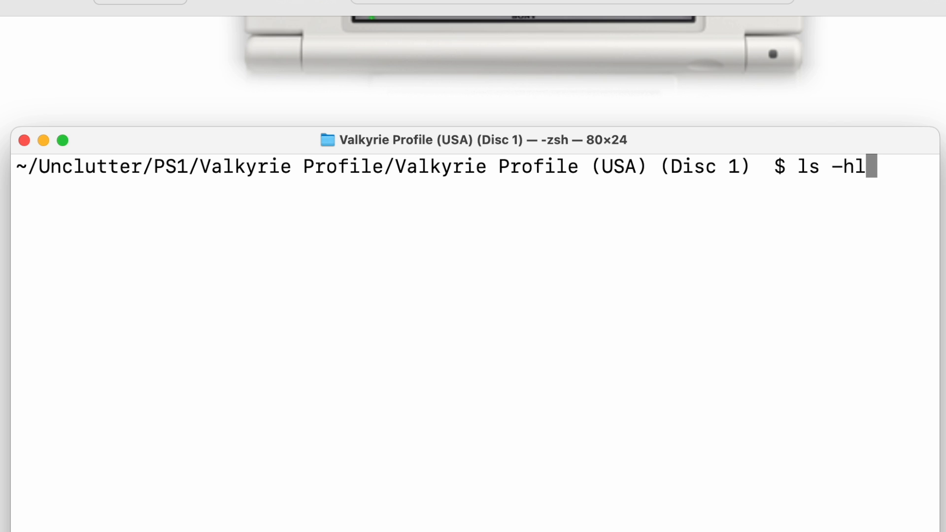
{"action": "key", "text": "Return"}
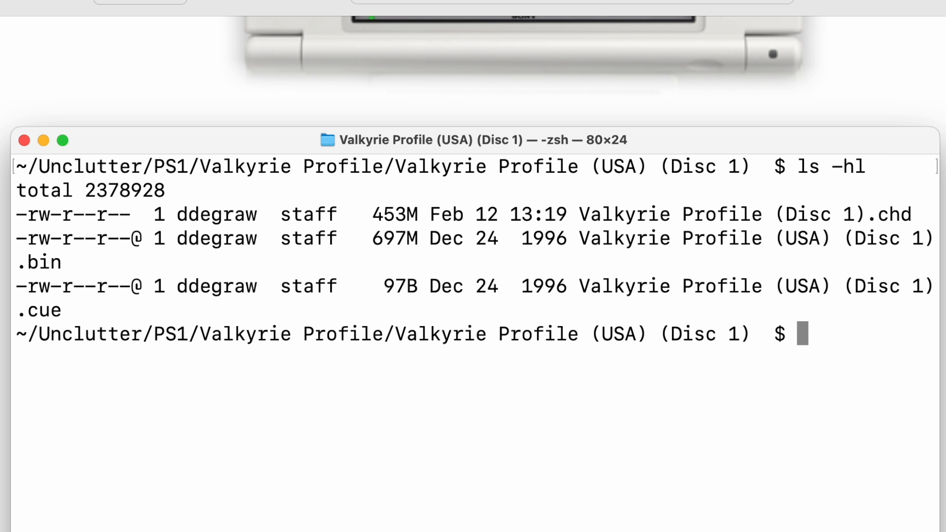
{"action": "double_click", "coordinate": [398, 237]}
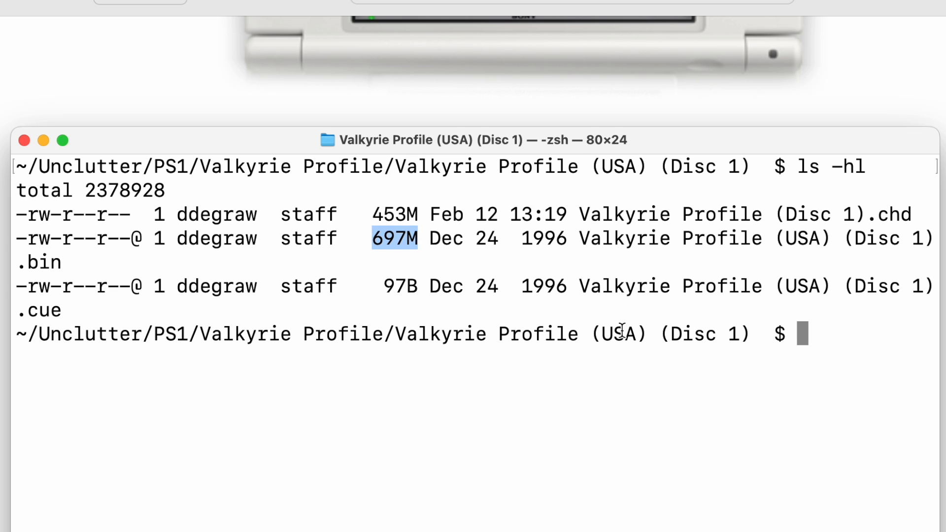
{"action": "double_click", "coordinate": [406, 210]}
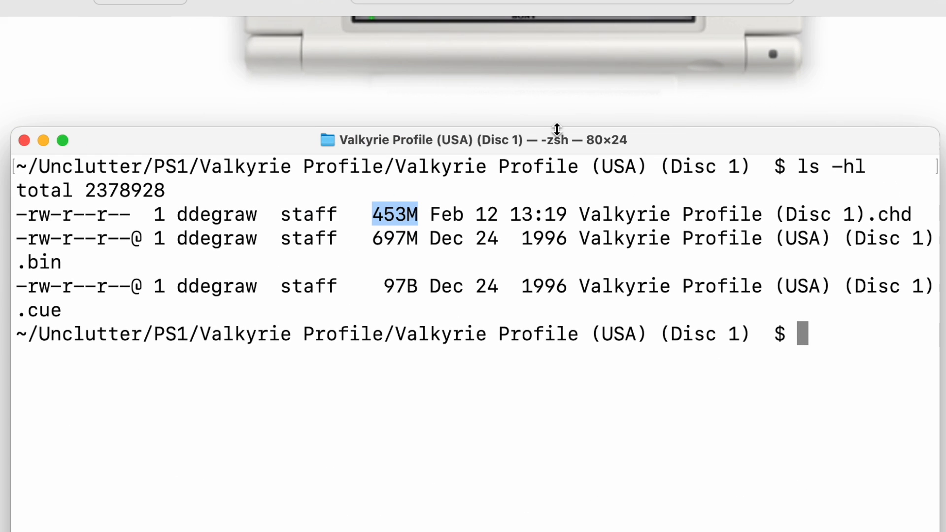
{"action": "key", "text": "super+k"}
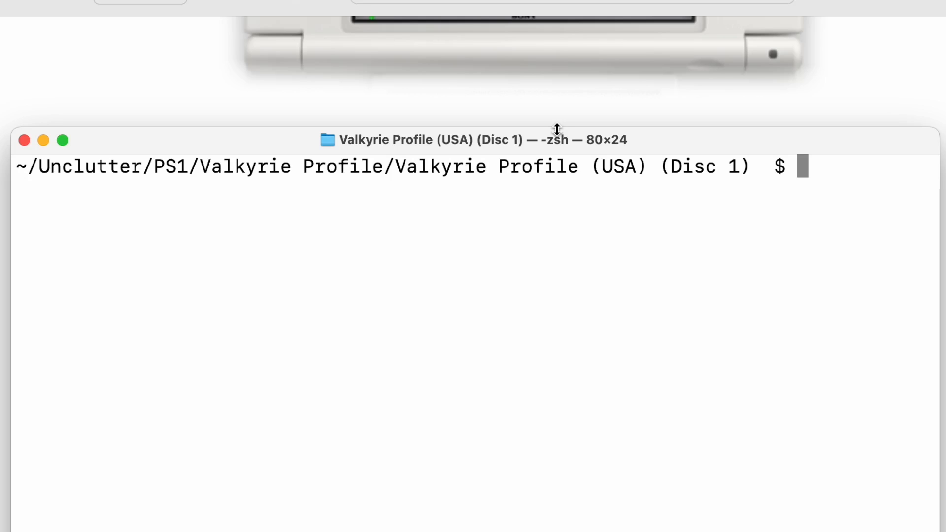
{"action": "type", "text": "cd "}
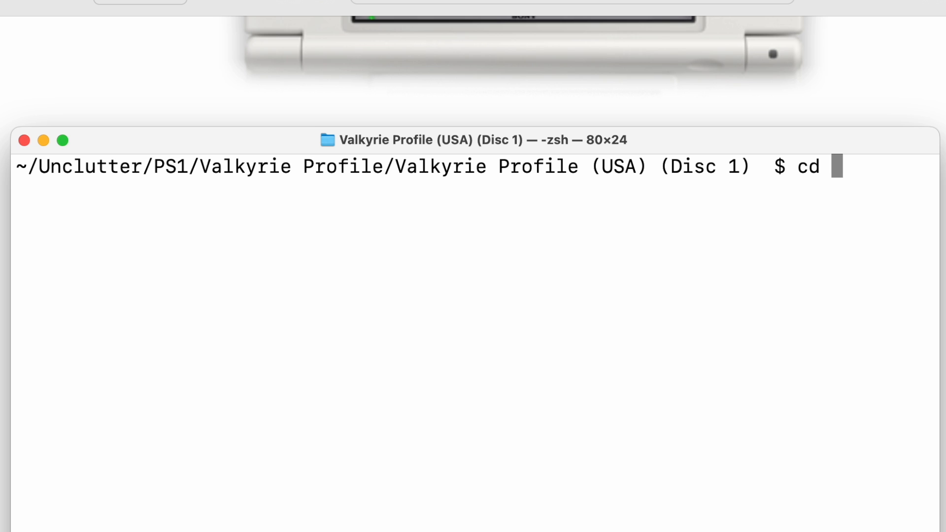
{"action": "type", "text": "../"}
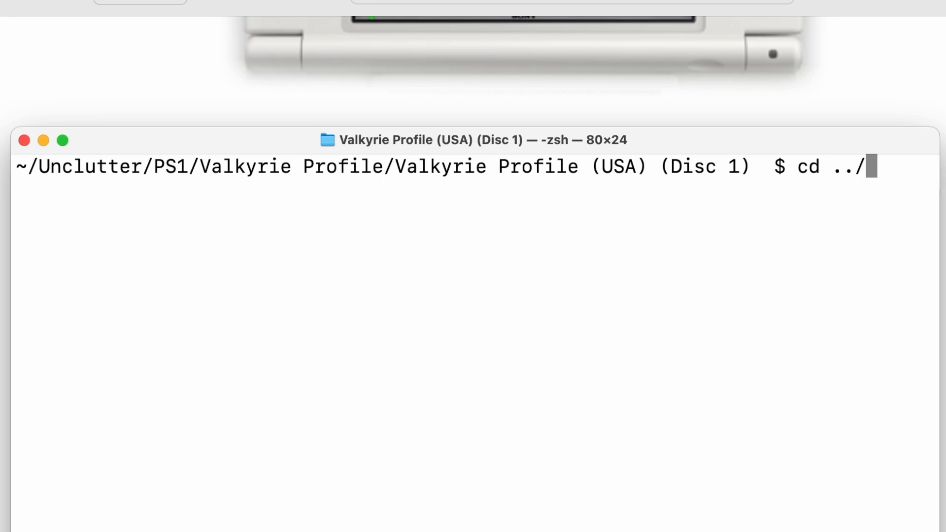
{"action": "type", "text": "Va"}
Step: Move into the Disc 2 folder and run chdman createcd to make Valkyrie Profile (Disc 2).chd
{"action": "key", "text": "Tab"}
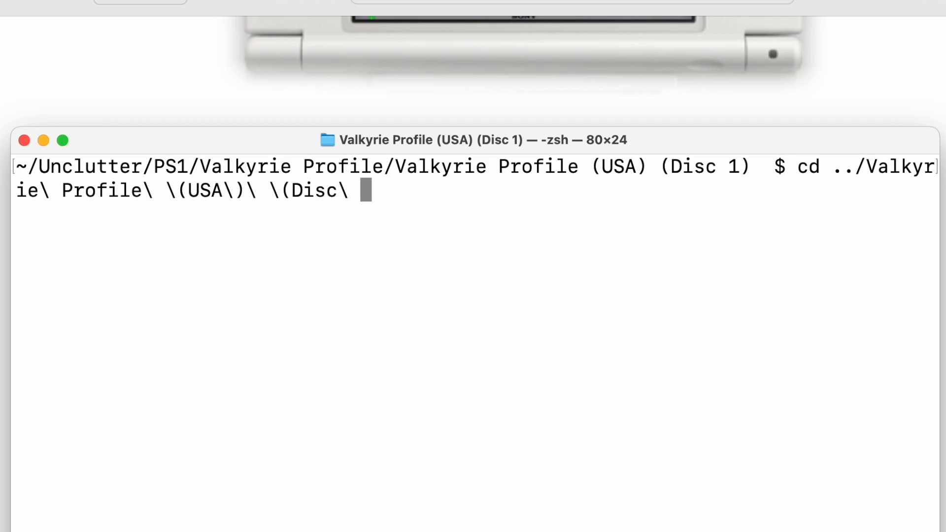
{"action": "type", "text": "2"}
{"action": "key", "text": "Tab"}
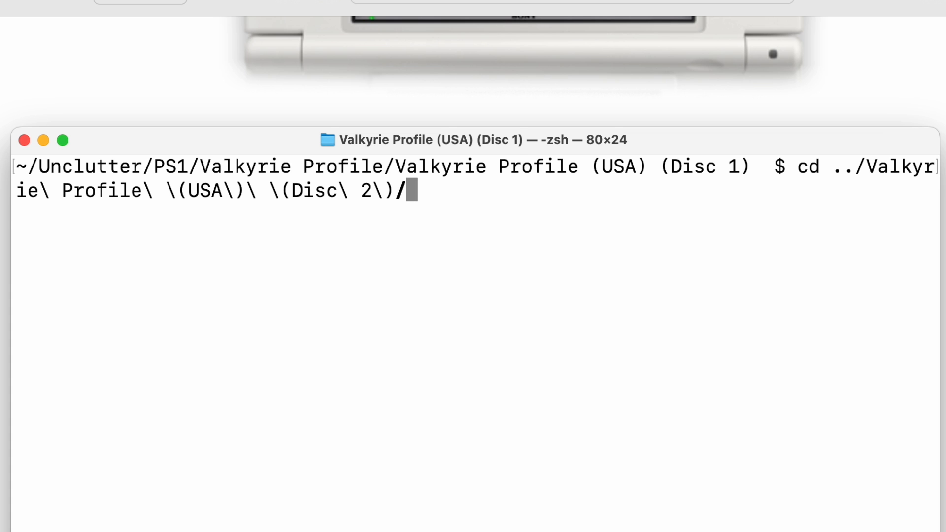
{"action": "key", "text": "Return"}
{"action": "type", "text": "ls"}
{"action": "key", "text": "Return"}
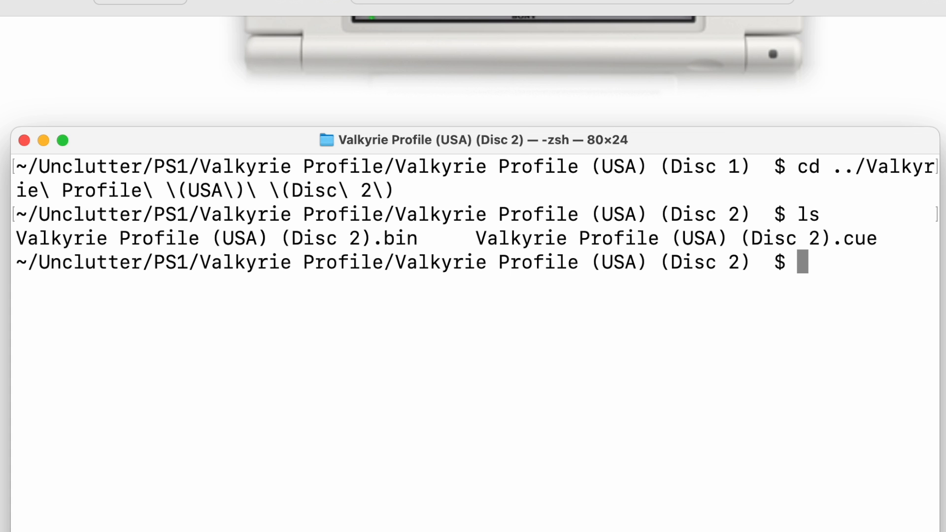
{"action": "type", "text": "c"}
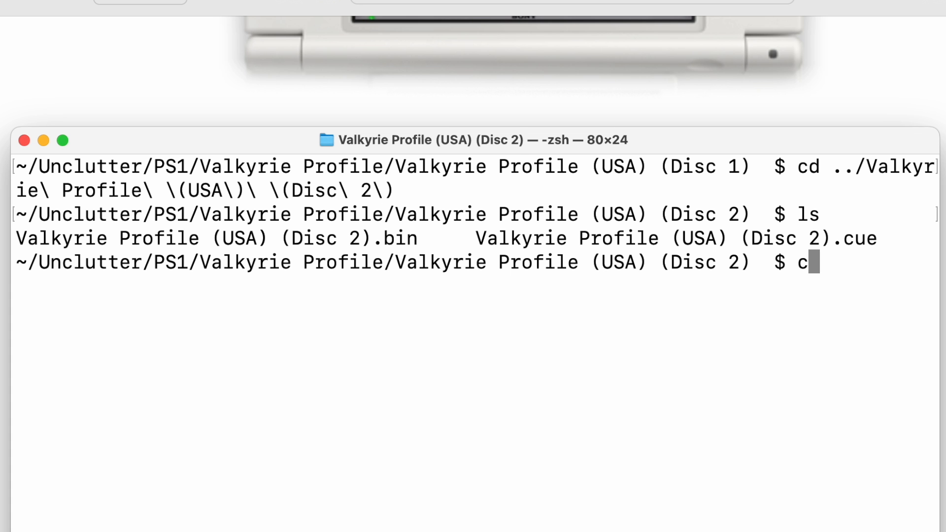
{"action": "type", "text": "hdman create"}
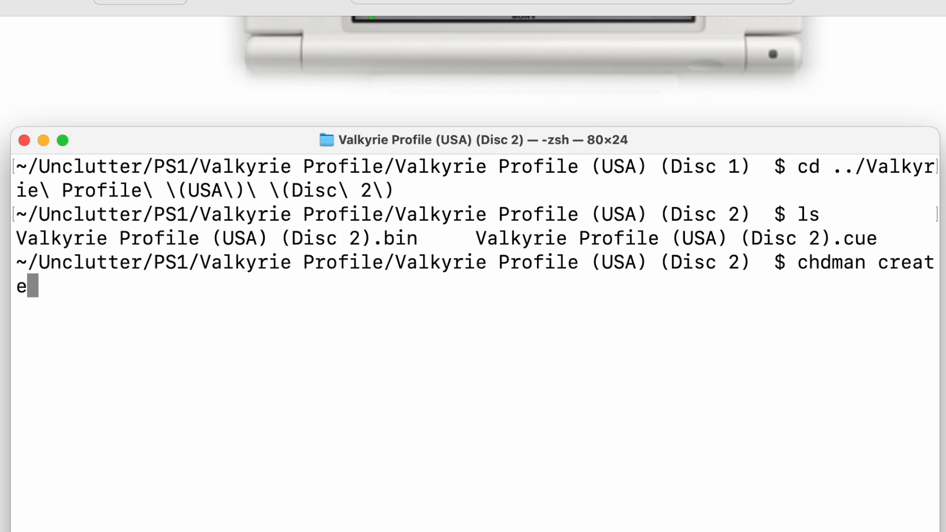
{"action": "type", "text": "cd "}
{"action": "type", "text": "-i "}
{"action": "type", "text": "V"}
{"action": "key", "text": "Tab"}
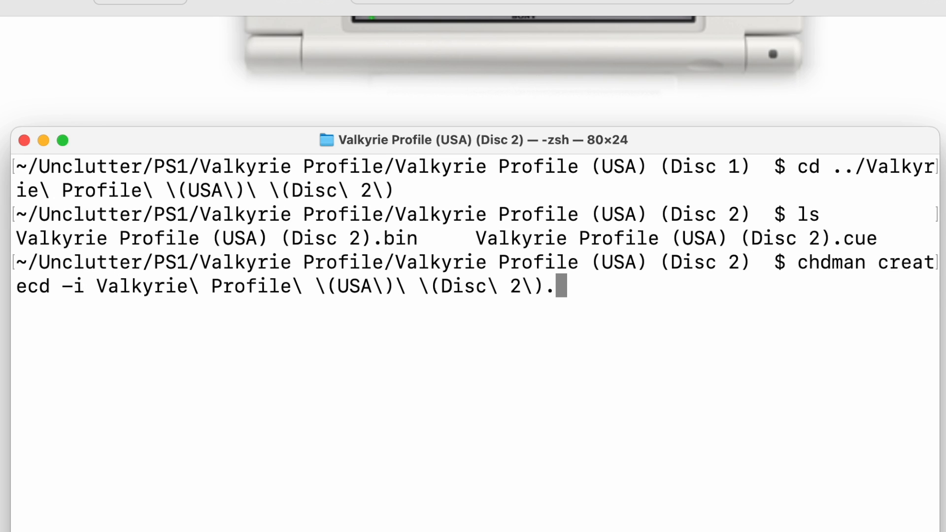
{"action": "type", "text": "cue -o "}
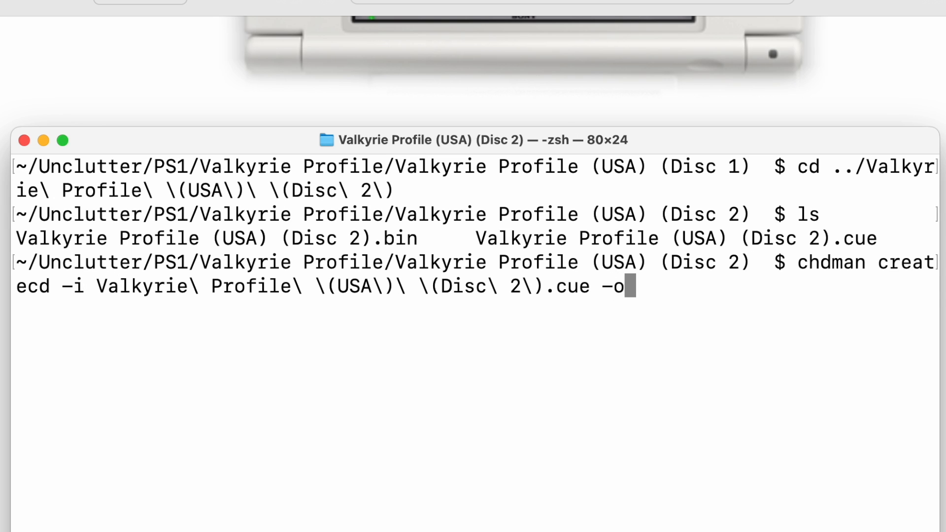
{"action": "type", "text": "Va"}
{"action": "key", "text": "BackSpace"}
{"action": "key", "text": "BackSpace"}
{"action": "type", "text": "\"V"}
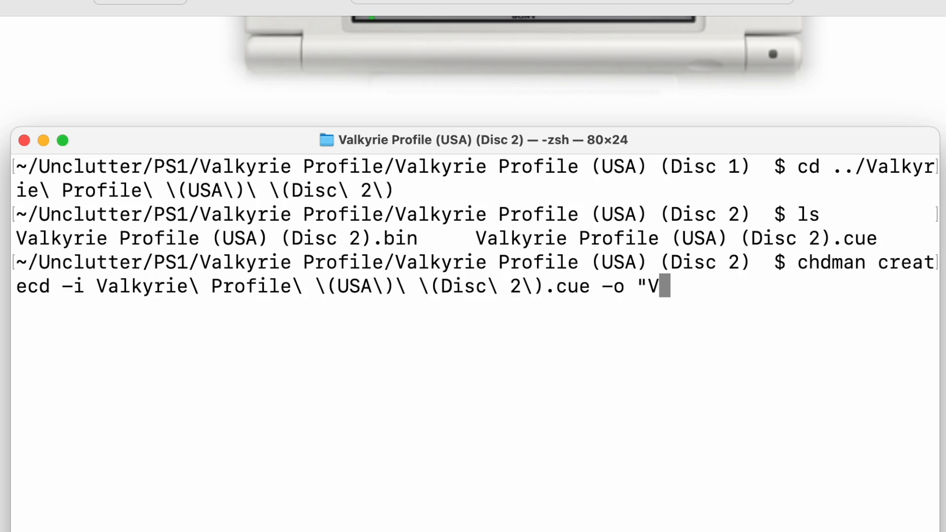
{"action": "type", "text": "alk"}
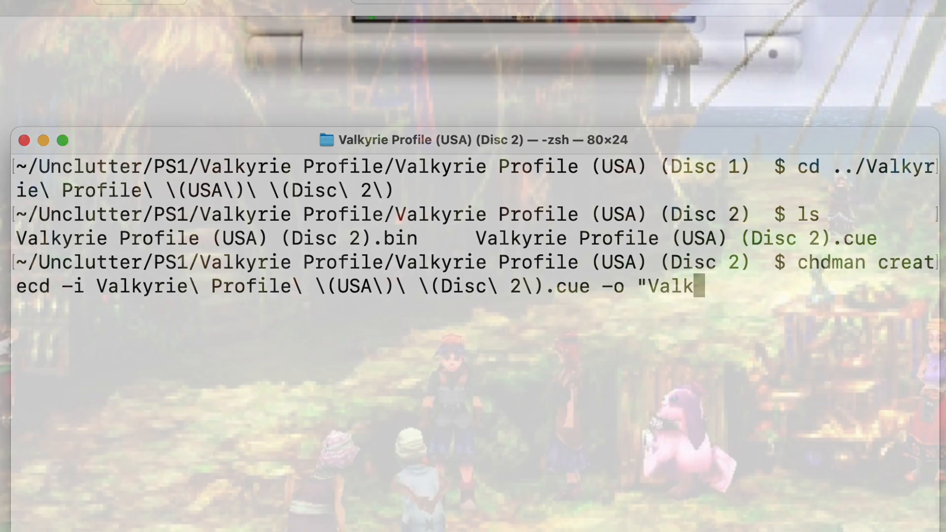
{"action": "type", "text": "yrie"}
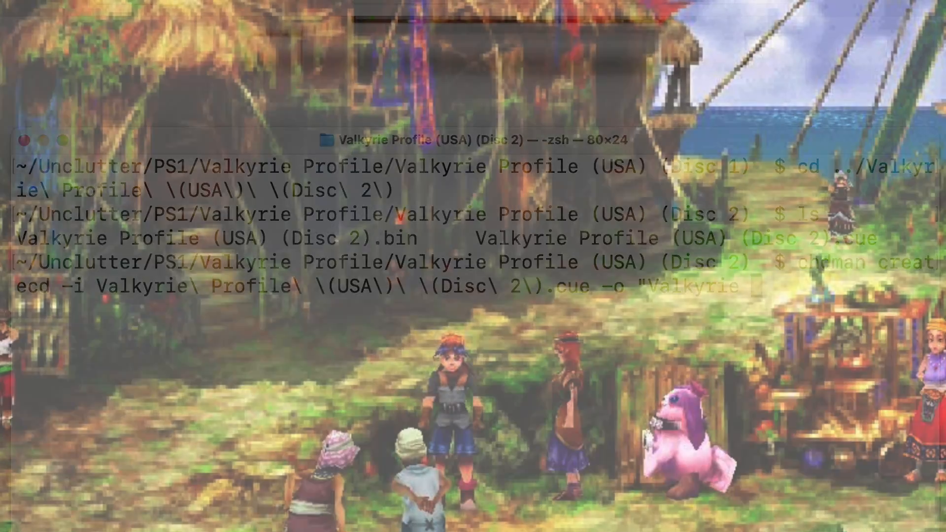
{"action": "type", "text": " Profile (D"}
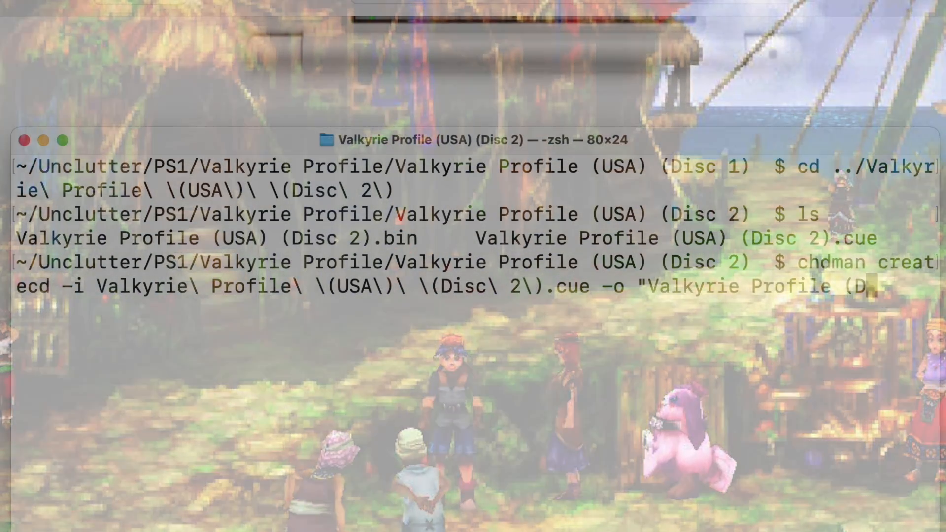
{"action": "type", "text": "isc 2)."}
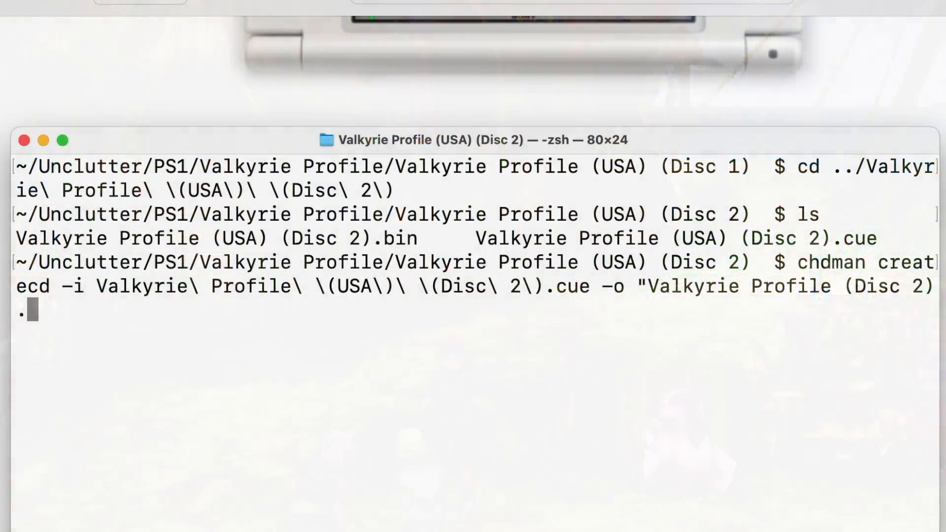
{"action": "type", "text": "chd\""}
{"action": "key", "text": "Return"}
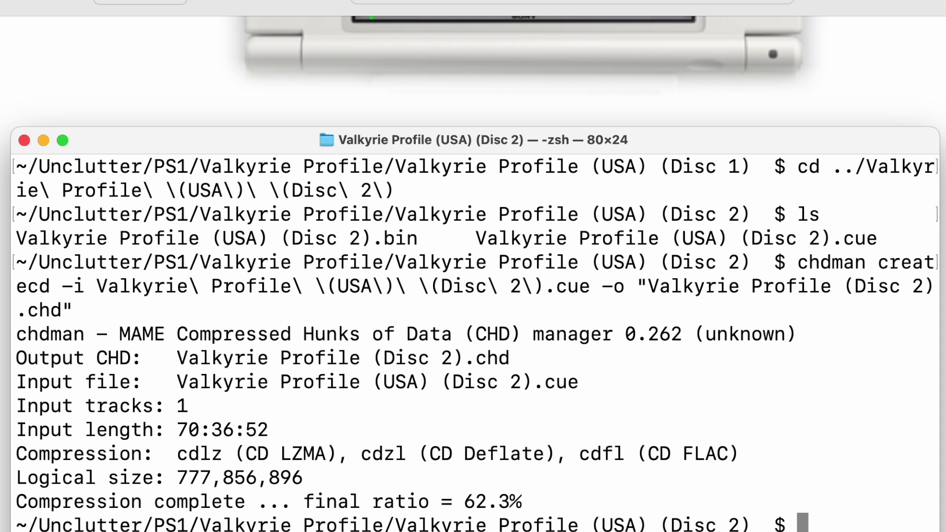
{"action": "type", "text": "ls -h"}
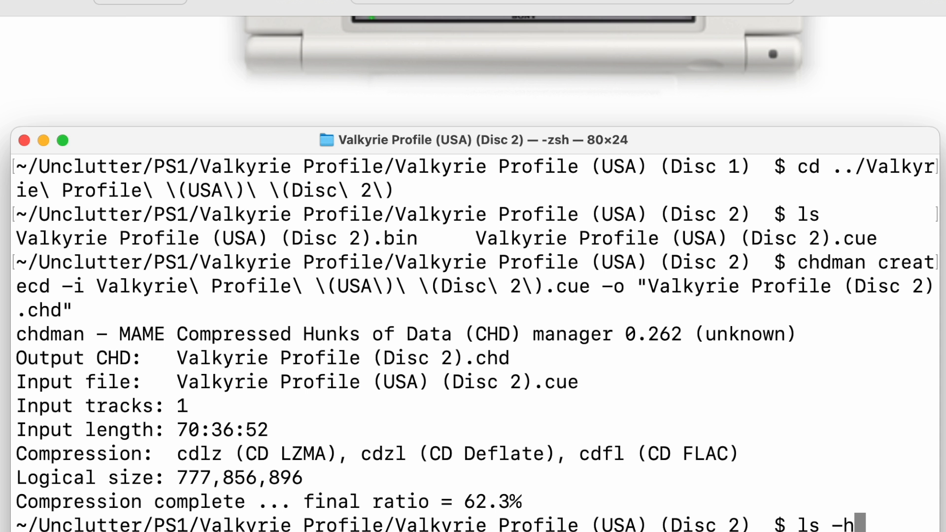
{"action": "type", "text": "l"}
Step: List files with ls -hl and compare the 462M .chd against the 713M original .bin
{"action": "key", "text": "ctrl+l"}
{"action": "key", "text": "Return"}
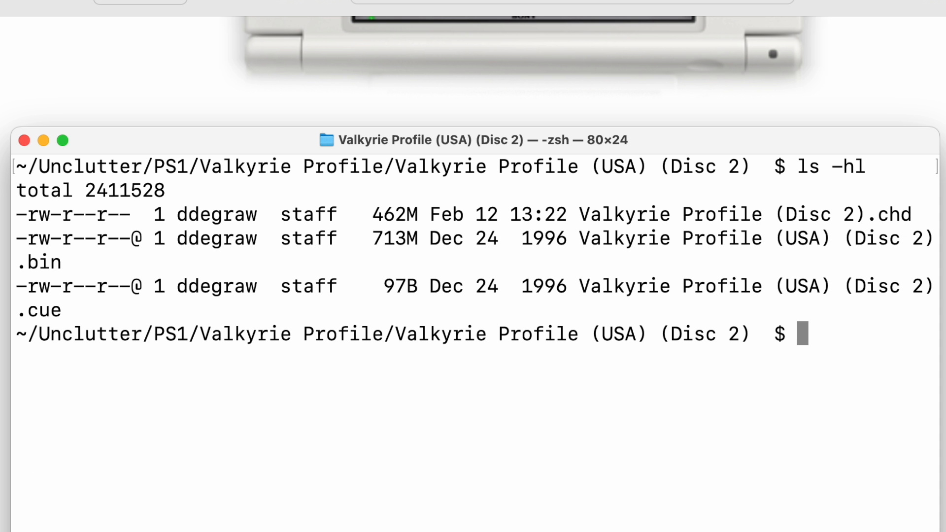
{"action": "double_click", "coordinate": [391, 236]}
{"action": "double_click", "coordinate": [398, 213]}
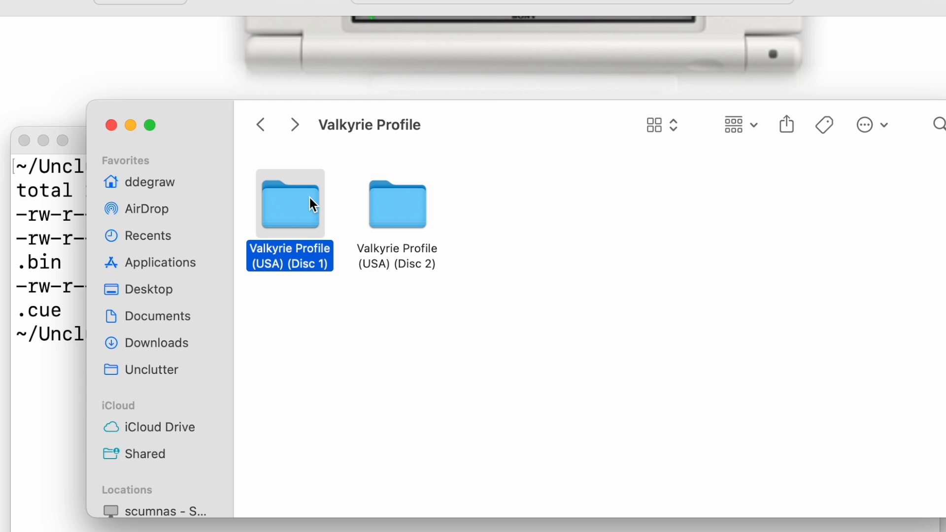
Step: Move the Disc 1 .chd up into the Valkyrie Profile folder
{"action": "double_click", "coordinate": [310, 200]}
{"action": "left_click_drag", "start_coordinate": [274, 361], "coordinate": [574, 192]}
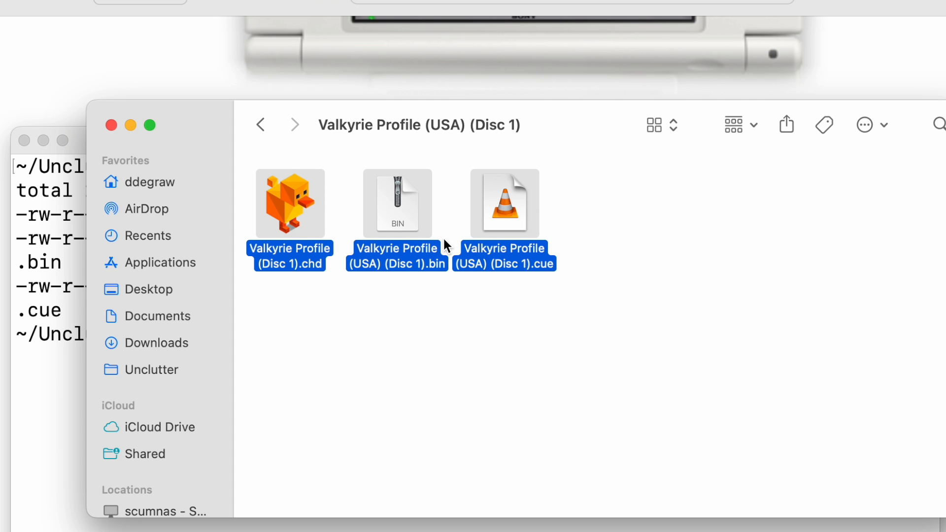
{"action": "left_click", "coordinate": [430, 432]}
{"action": "left_click_drag", "start_coordinate": [376, 394], "coordinate": [577, 170]}
{"action": "left_click", "coordinate": [299, 339]}
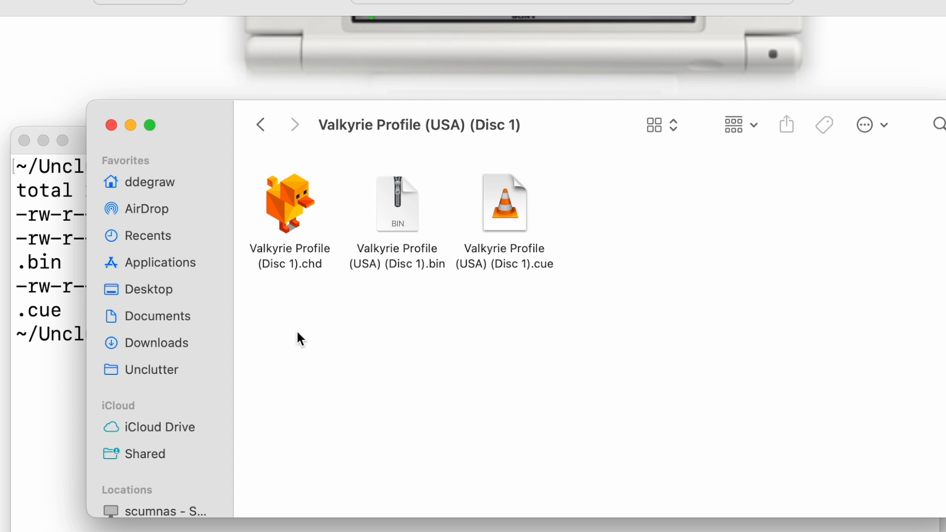
{"action": "left_click_drag", "start_coordinate": [289, 207], "coordinate": [262, 130]}
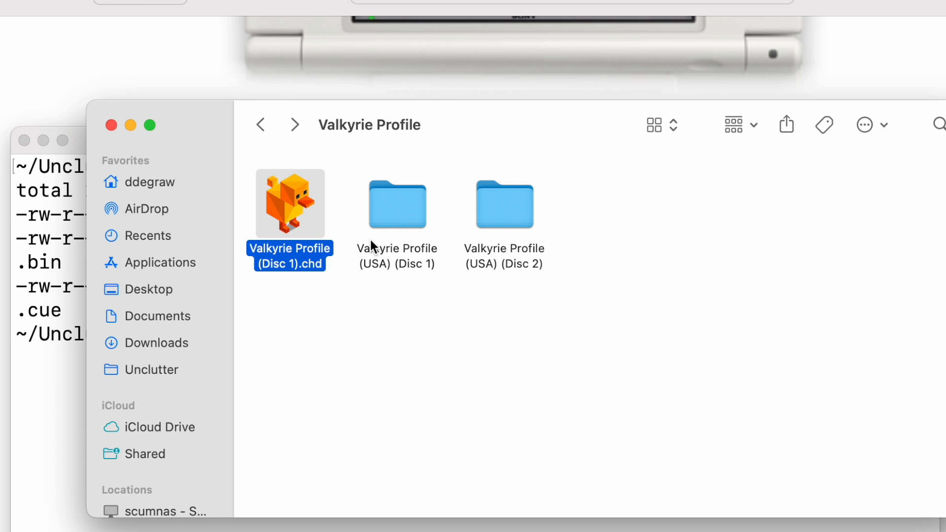
Step: Move the Disc 2 .chd up into the Valkyrie Profile folder
{"action": "double_click", "coordinate": [496, 205]}
{"action": "mouse_move", "coordinate": [290, 204]}
{"action": "left_mouse_down"}
{"action": "mouse_move", "coordinate": [263, 133]}
{"action": "mouse_move", "coordinate": [390, 311]}
{"action": "left_mouse_up"}
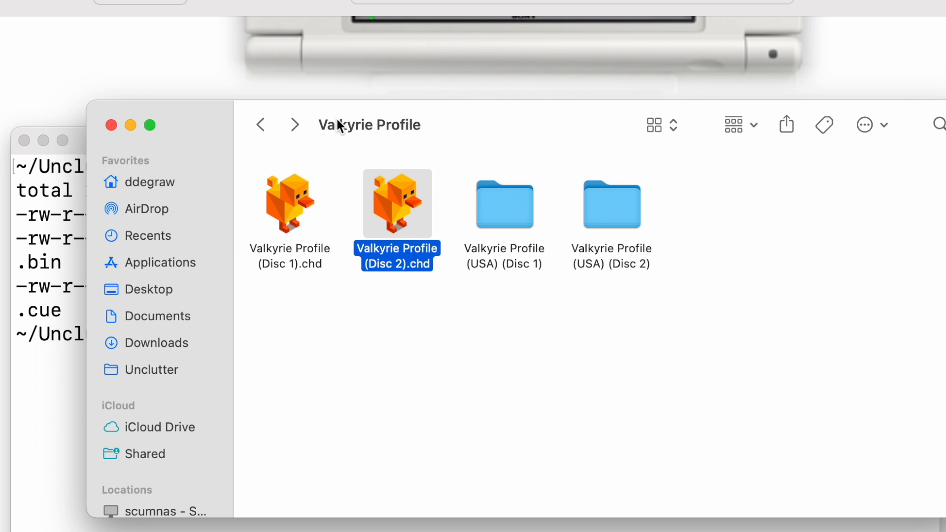
{"action": "left_click", "coordinate": [385, 141]}
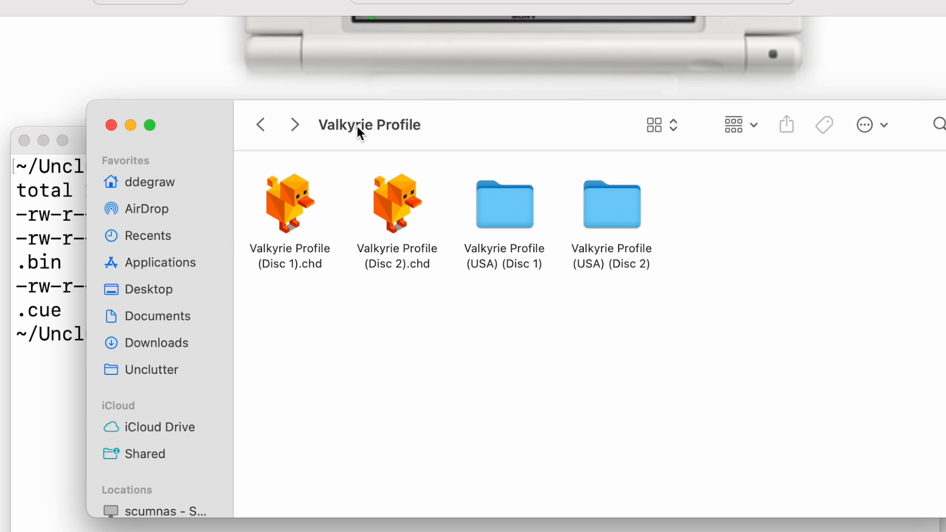
Step: Move both original USA disc folders to the Trash, leaving the two .chd files
{"action": "left_click_drag", "start_coordinate": [251, 350], "coordinate": [417, 202]}
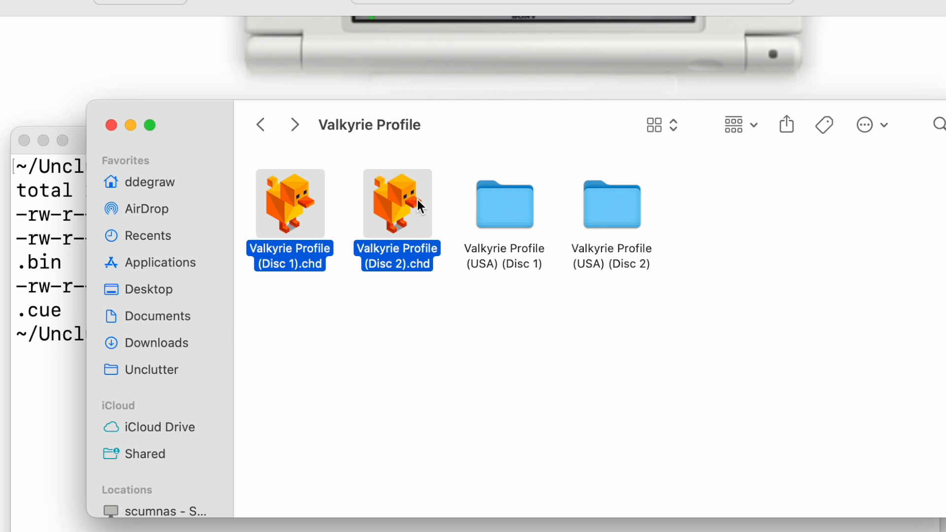
{"action": "left_click_drag", "start_coordinate": [458, 392], "coordinate": [640, 196]}
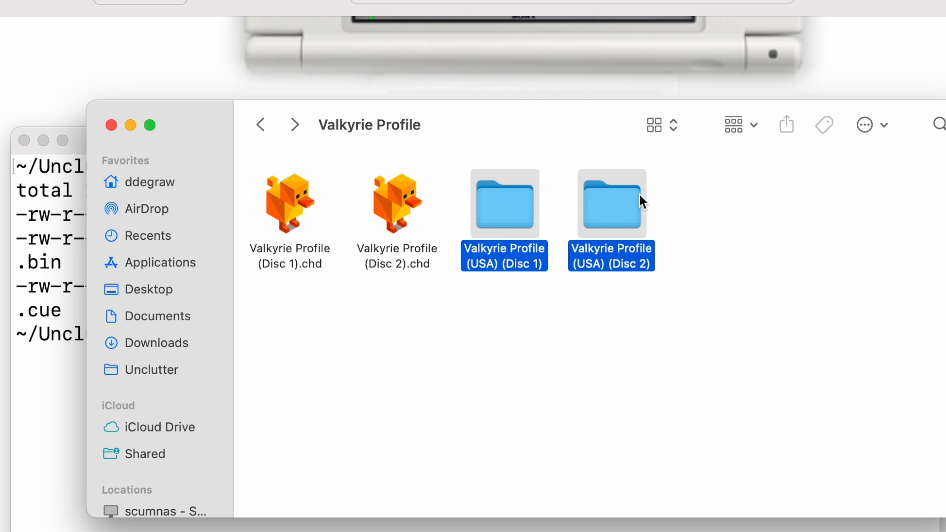
{"action": "right_click", "coordinate": [610, 210]}
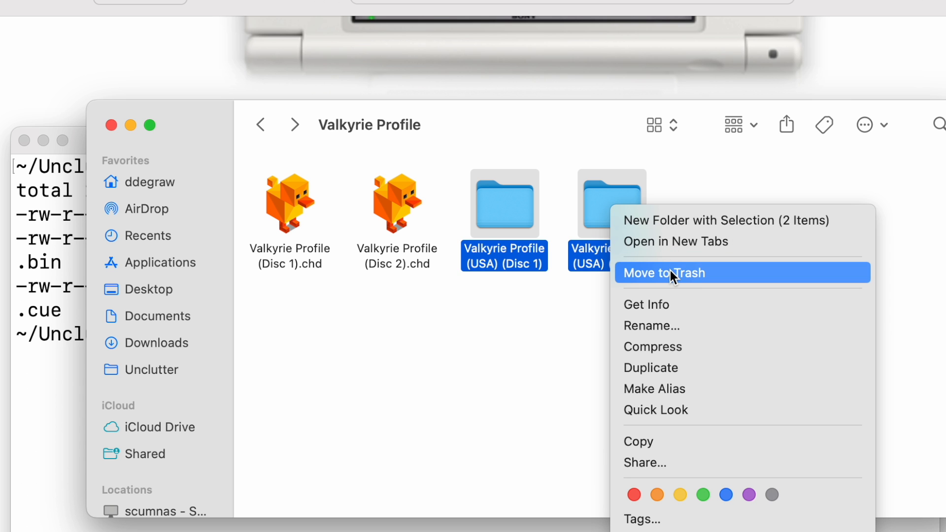
{"action": "left_click", "coordinate": [669, 272]}
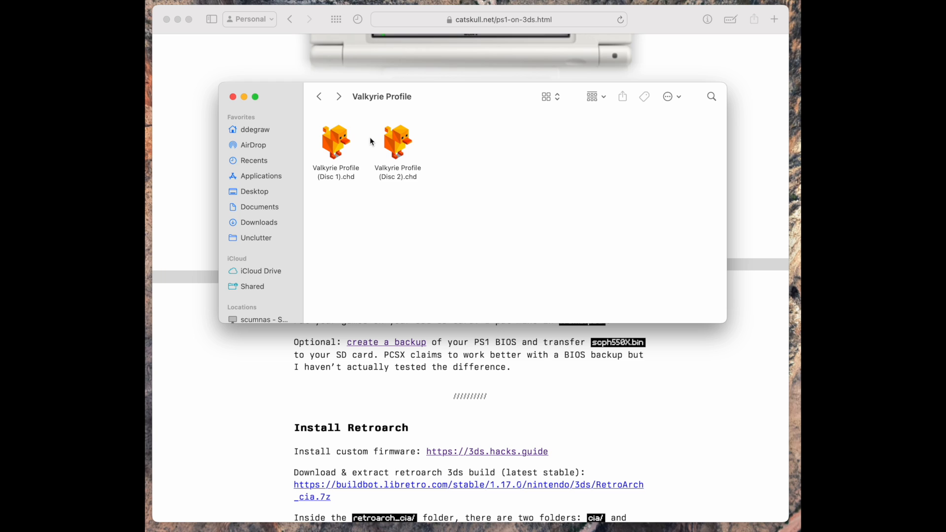
Step: Open a terminal at the Valkyrie Profile folder and list its files
{"action": "left_click", "coordinate": [319, 96]}
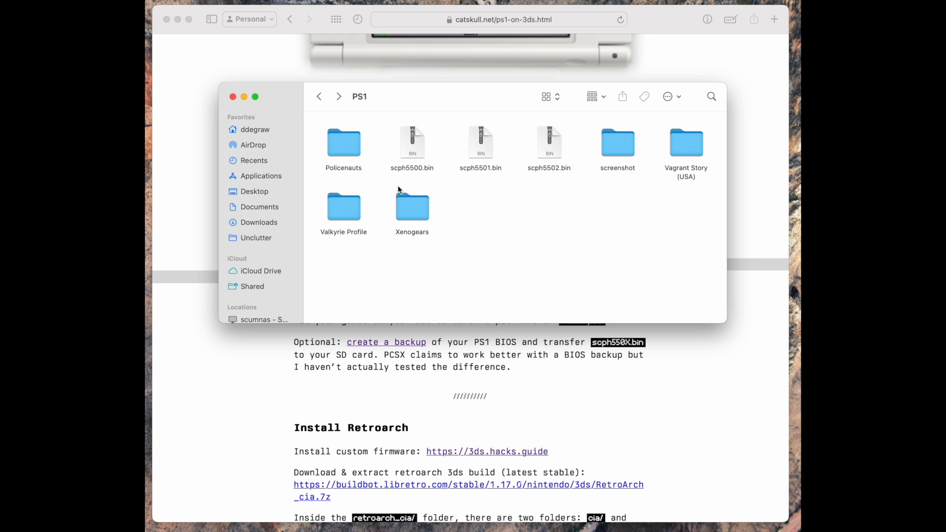
{"action": "right_click", "coordinate": [356, 213]}
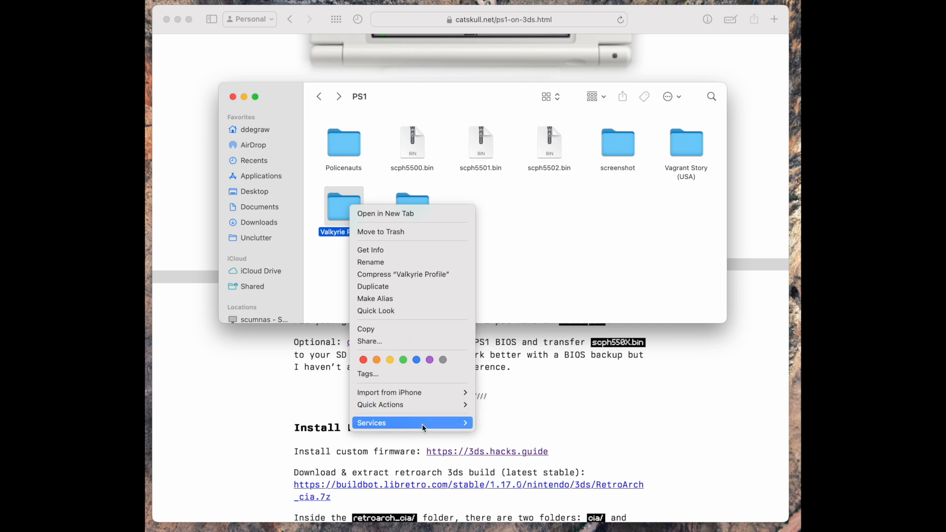
{"action": "left_click", "coordinate": [518, 424]}
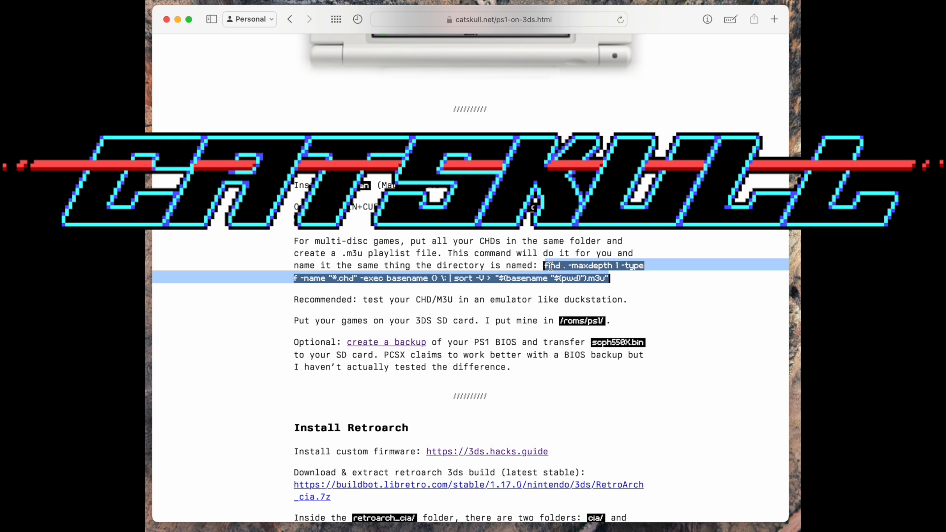
{"action": "key", "text": "super+Tab"}
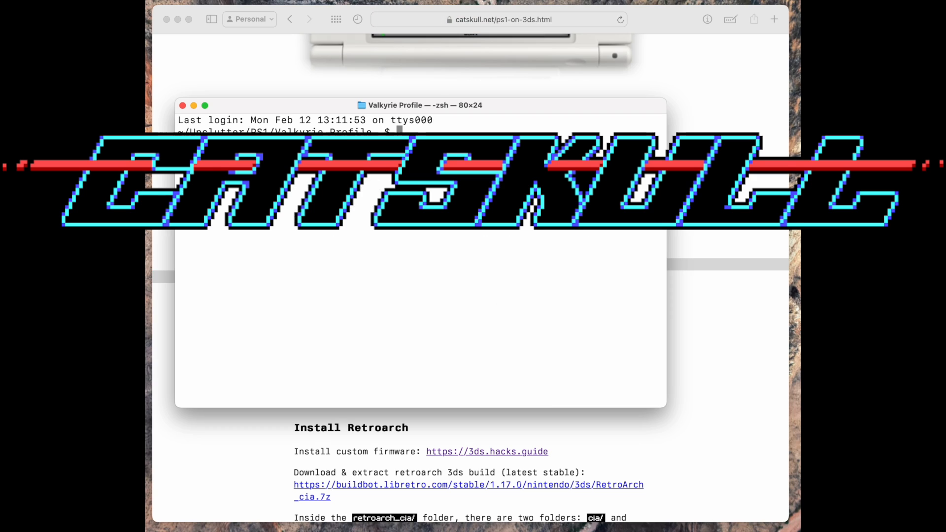
{"action": "type", "text": "ls"}
{"action": "key", "text": "Return"}
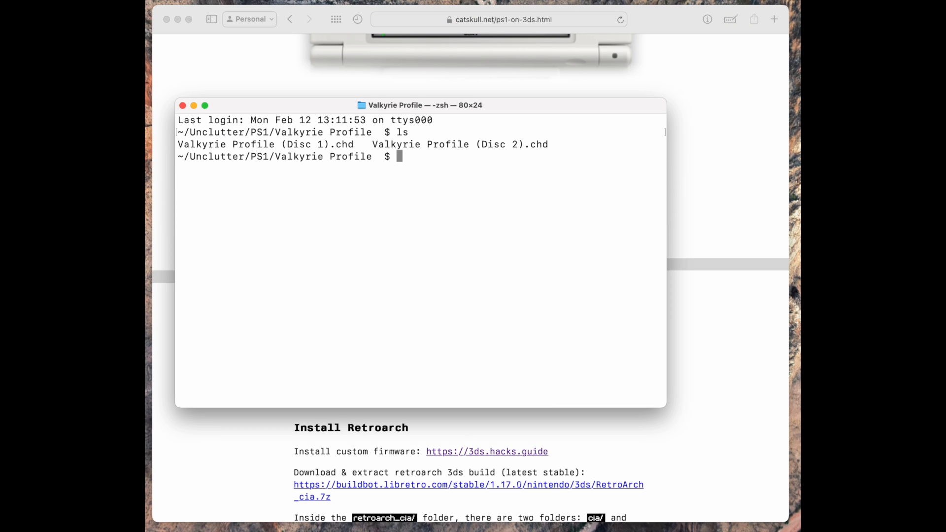
Step: Run the find | sort -V command to build Valkyrie Profile.m3u and confirm it with ls
{"action": "type", "text": "find . -maxdepth 1 -type f -name \"*.chd\" -exec basename {} \\; | sort -V > \"$(basename \"$(pwd)\").m3u\""}
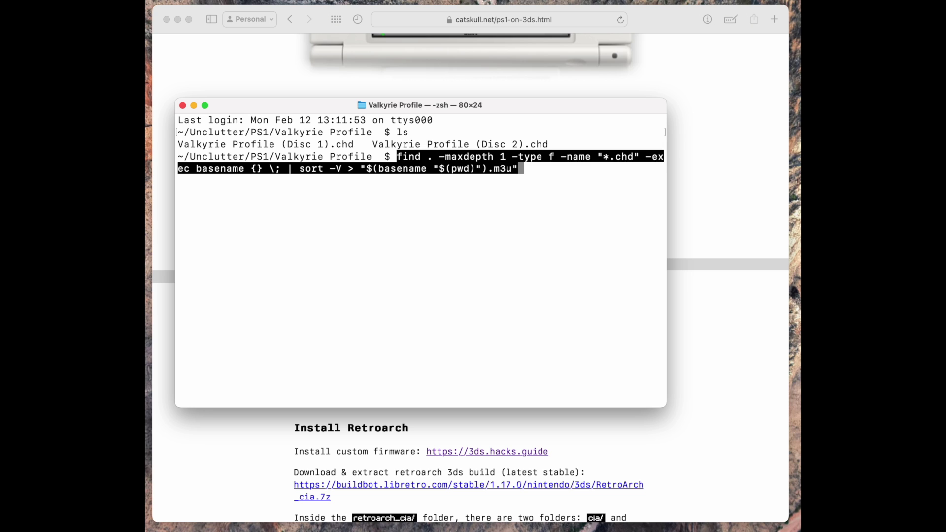
{"action": "key", "text": "Return"}
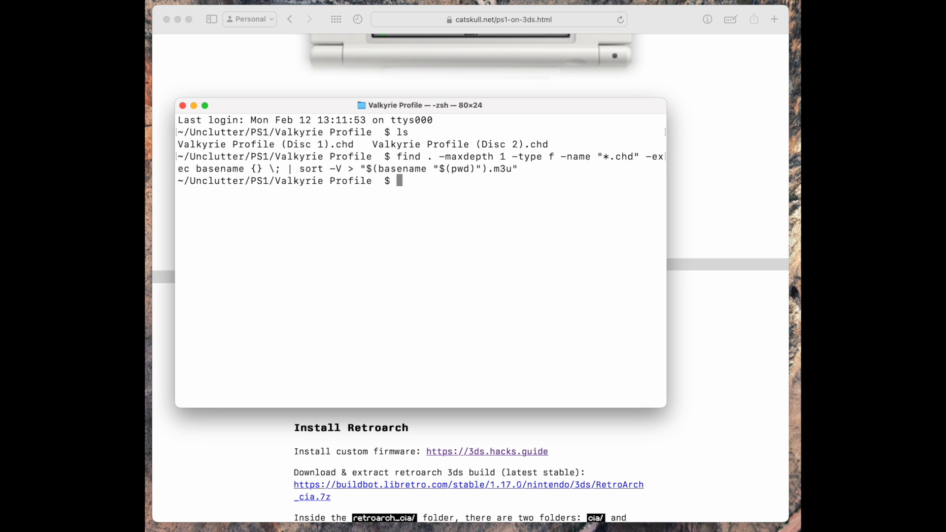
{"action": "type", "text": "ls"}
{"action": "key", "text": "Return"}
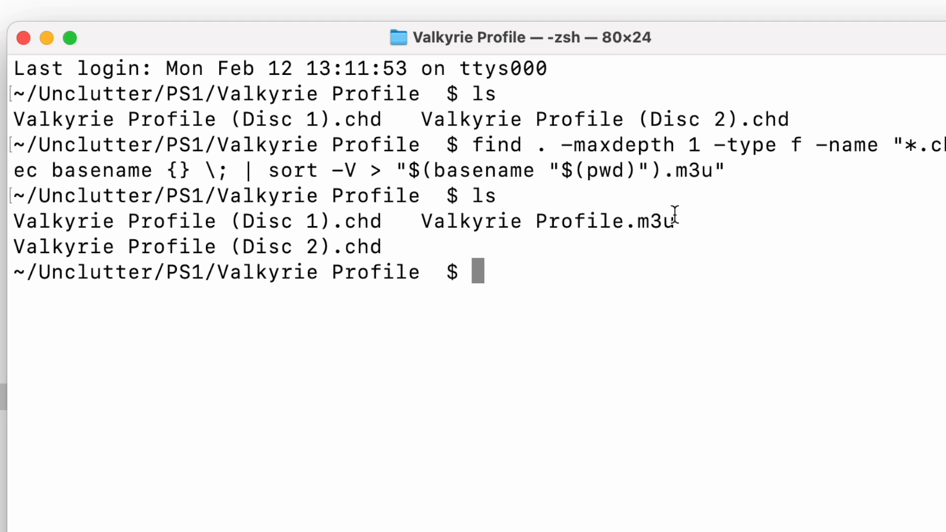
{"action": "left_click_drag", "start_coordinate": [494, 193], "coordinate": [372, 192]}
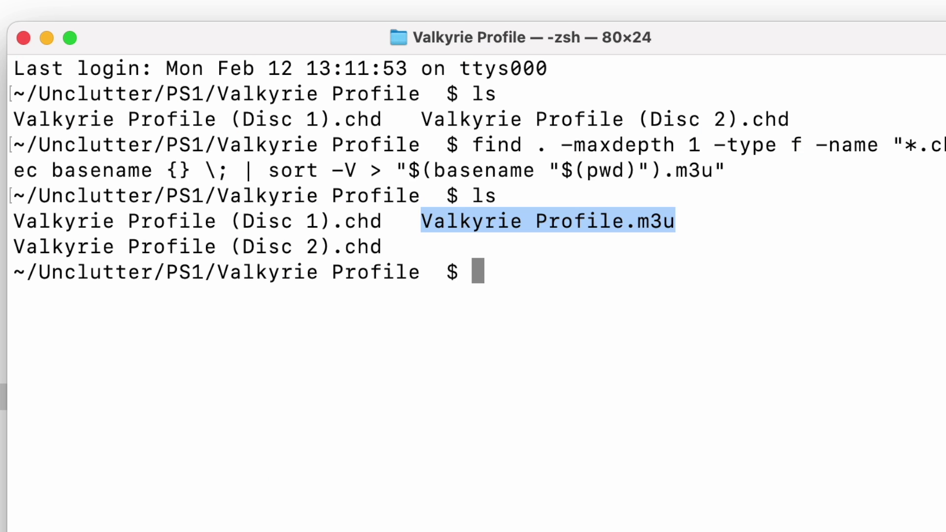
{"action": "left_click", "coordinate": [619, 359]}
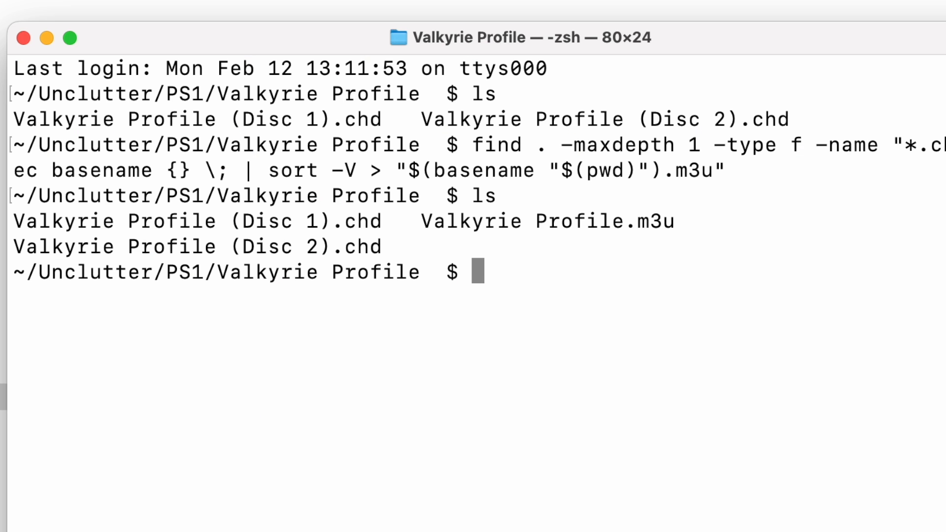
{"action": "type", "text": "less Valk"}
Step: View Valkyrie Profile.m3u with less to confirm it lists Disc 1 and Disc 2, then quit
{"action": "key", "text": "Tab"}
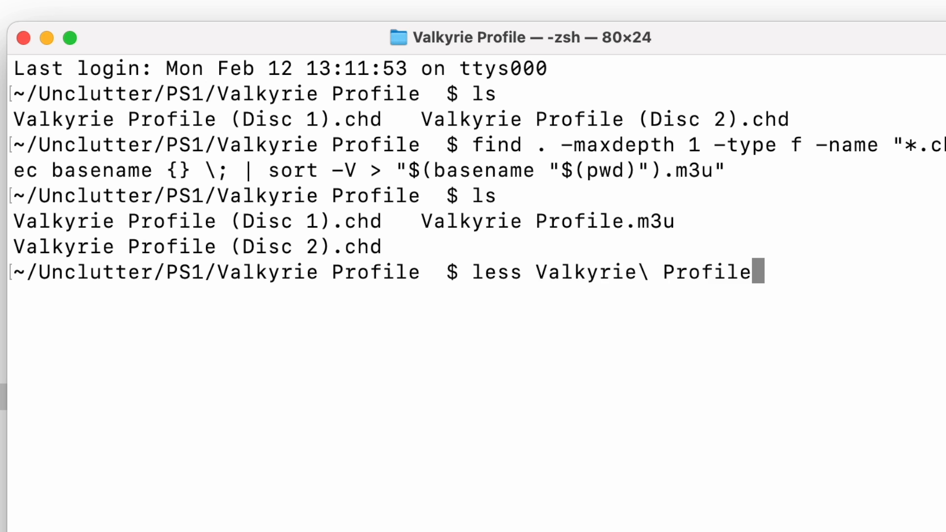
{"action": "type", "text": ".m3"}
{"action": "key", "text": "Tab"}
{"action": "key", "text": "Return"}
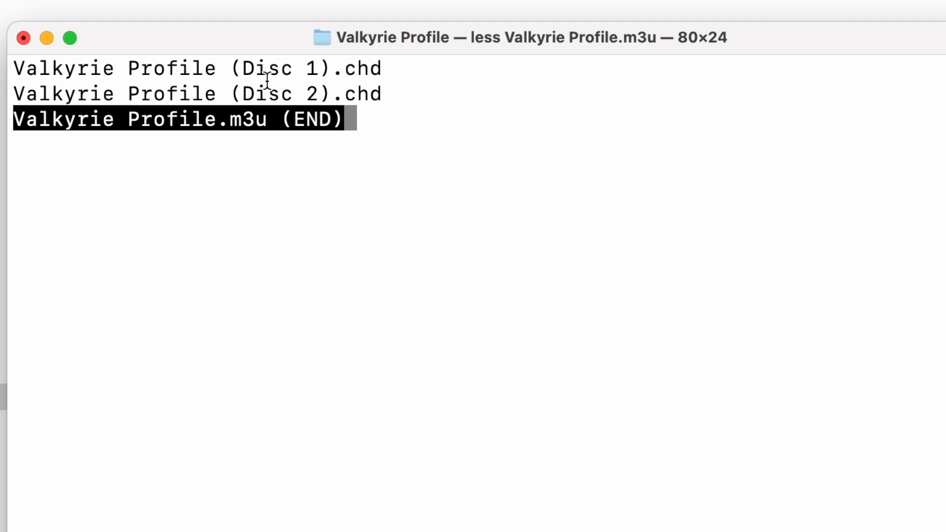
{"action": "key", "text": "q"}
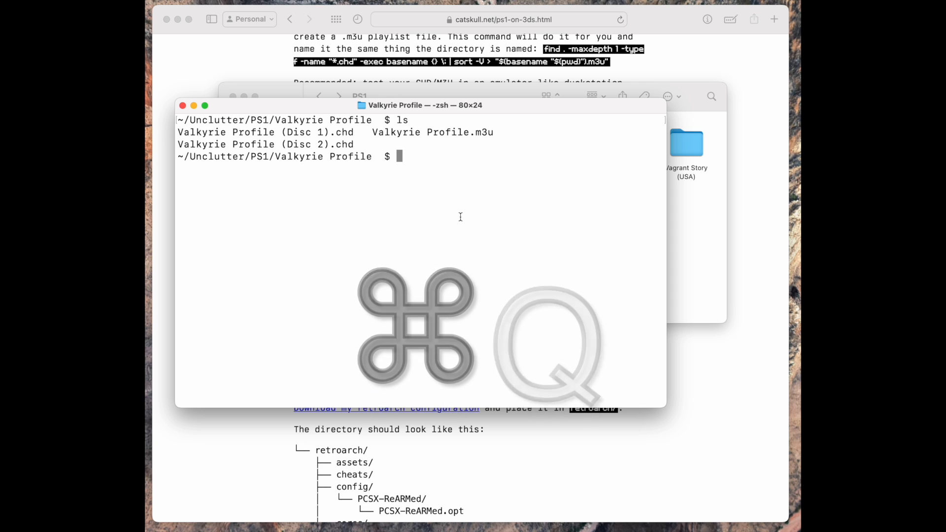
Step: Quit Terminal, close Finder, and download RetroArch_cia.7z into the PS1 folder from Safari
{"action": "key", "text": "super+q"}
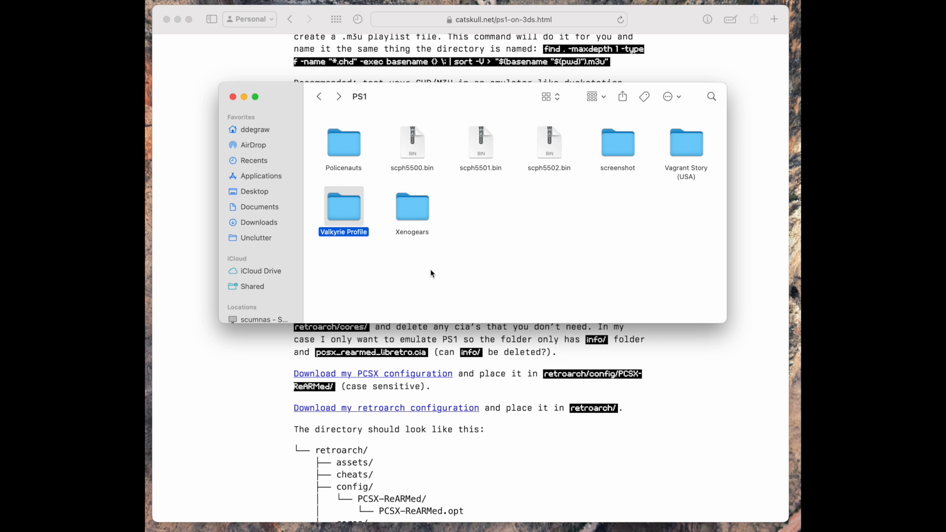
{"action": "key", "text": "super+w"}
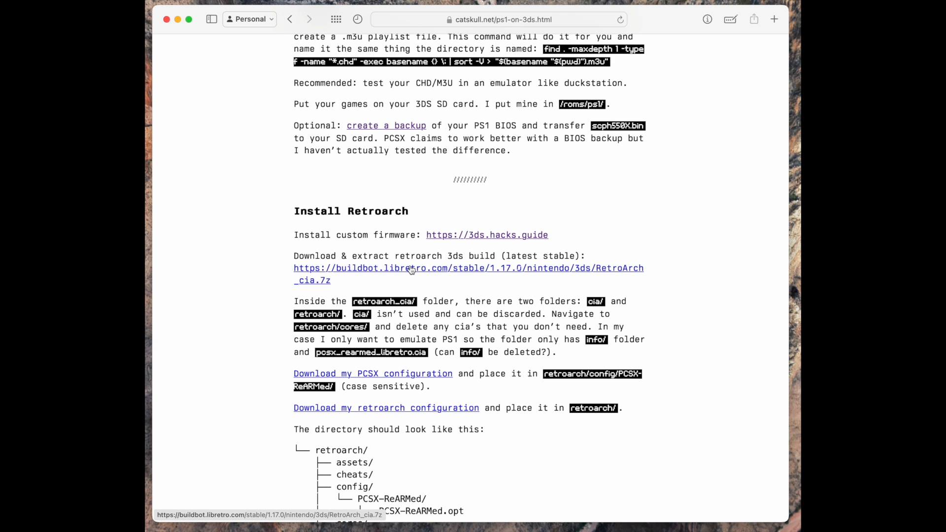
{"action": "key", "text": "Left"}
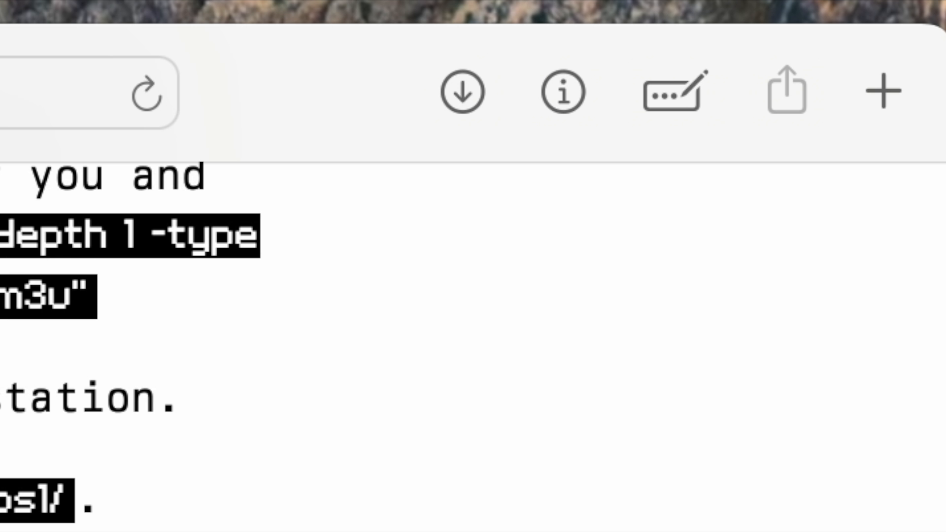
{"action": "left_click", "coordinate": [484, 112]}
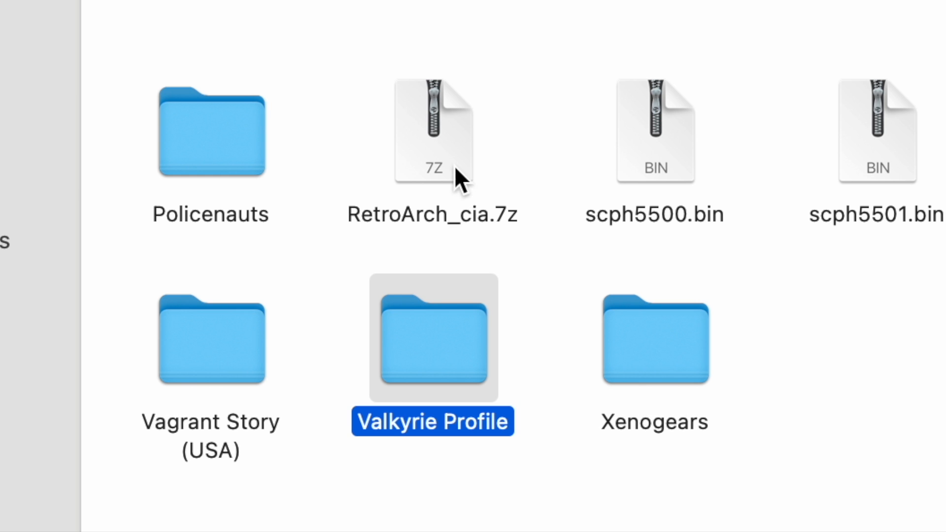
Step: Extract RetroArch_cia.7z and move the archive to the Trash
{"action": "double_click", "coordinate": [444, 141]}
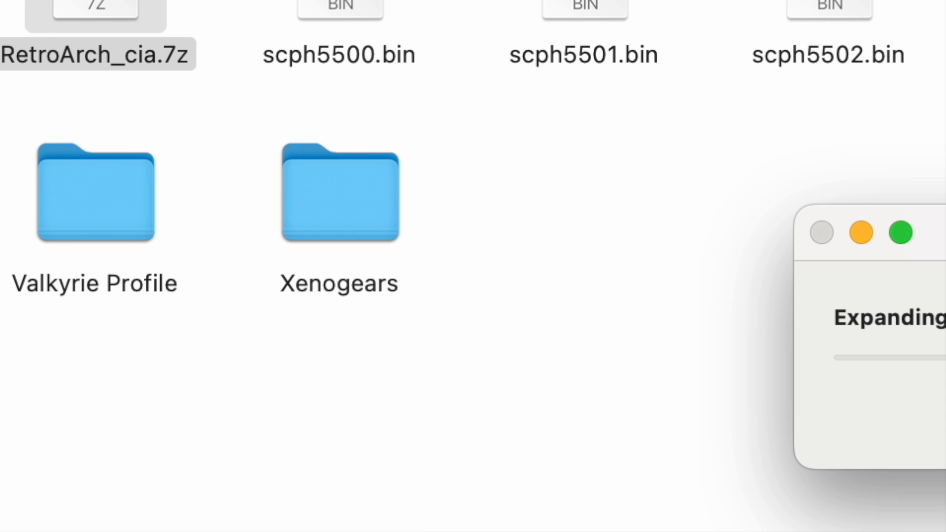
{"action": "left_click_drag", "start_coordinate": [823, 233], "coordinate": [317, 164]}
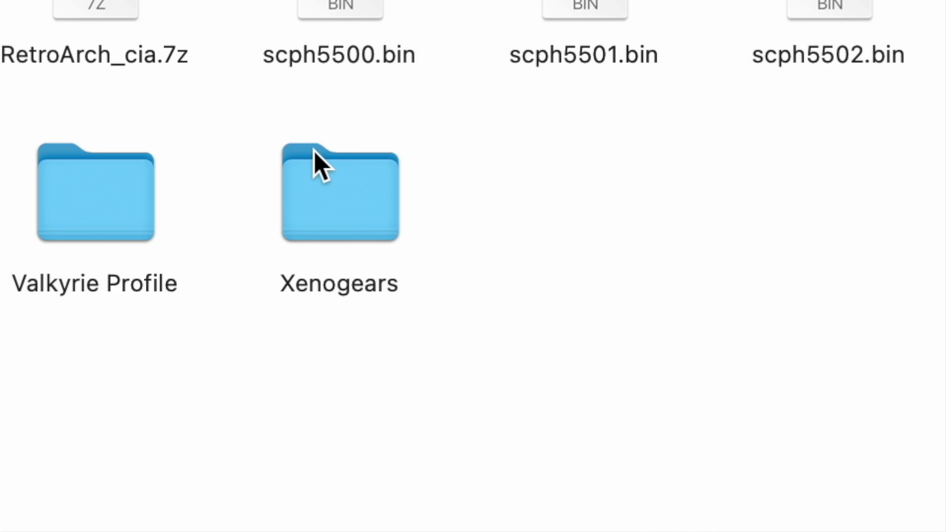
{"action": "right_click", "coordinate": [487, 139]}
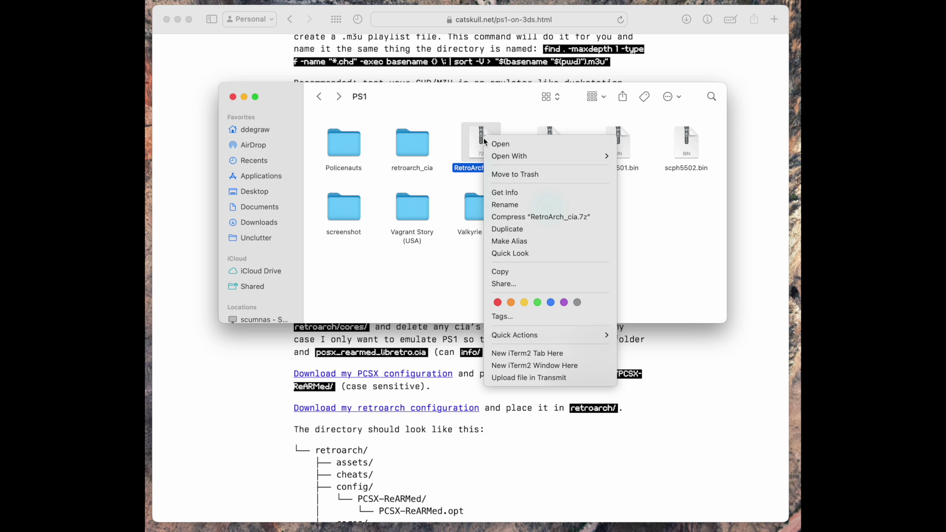
{"action": "left_click", "coordinate": [516, 174]}
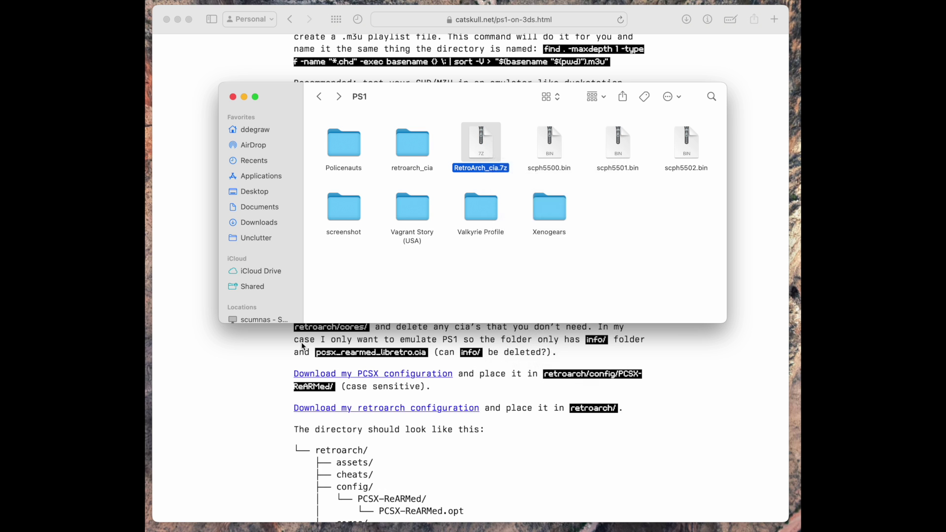
Step: Inside retroarch_cia, inspect and trash the unused cia folder, then enter the retroarch folder
{"action": "left_click", "coordinate": [413, 146]}
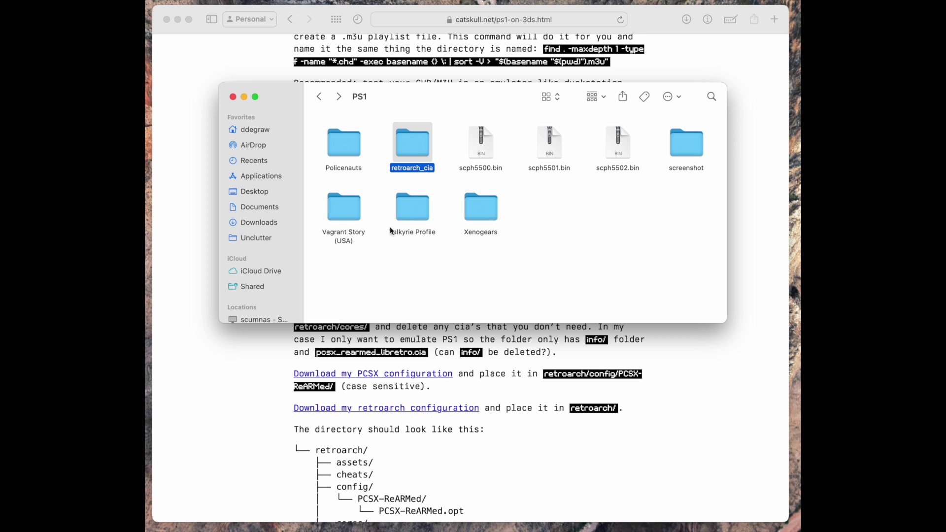
{"action": "double_click", "coordinate": [413, 141]}
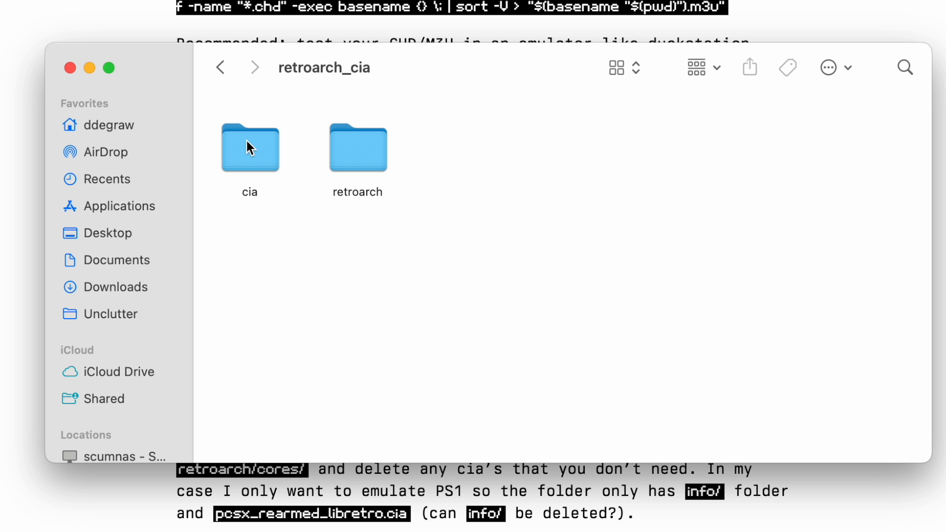
{"action": "right_click", "coordinate": [263, 134]}
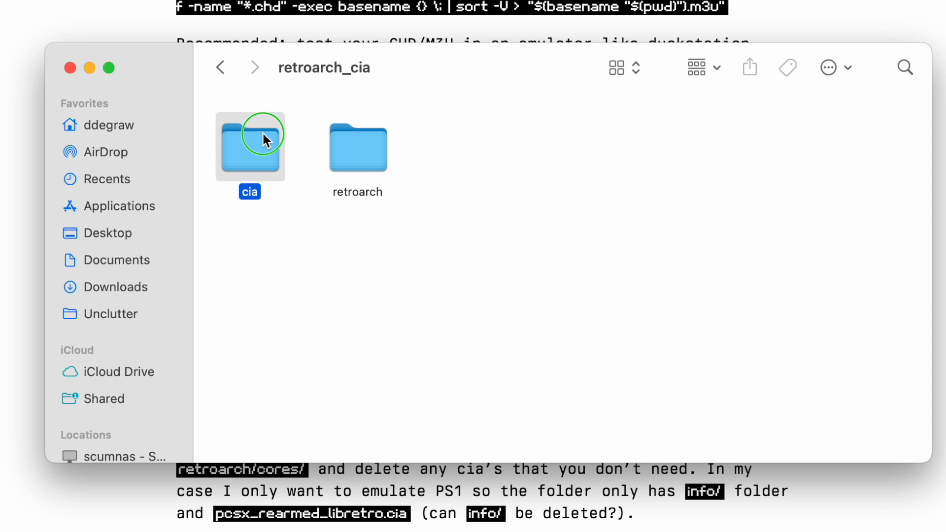
{"action": "left_click", "coordinate": [261, 152]}
{"action": "double_click", "coordinate": [261, 154]}
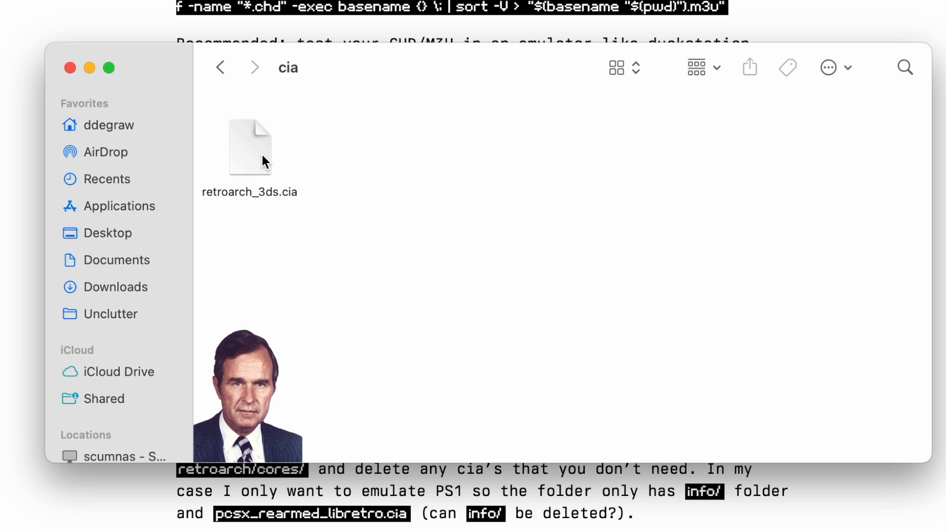
{"action": "left_click", "coordinate": [220, 67]}
{"action": "right_click", "coordinate": [256, 164]}
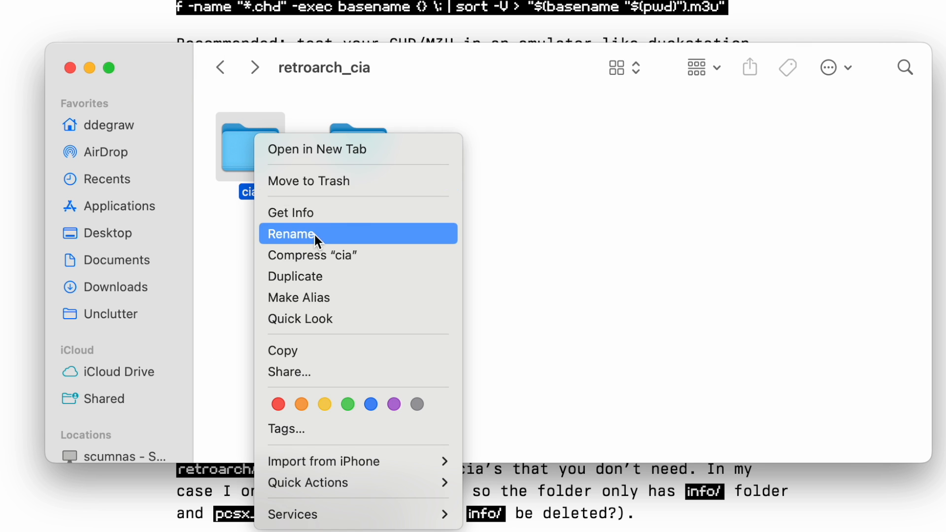
{"action": "left_click", "coordinate": [336, 180]}
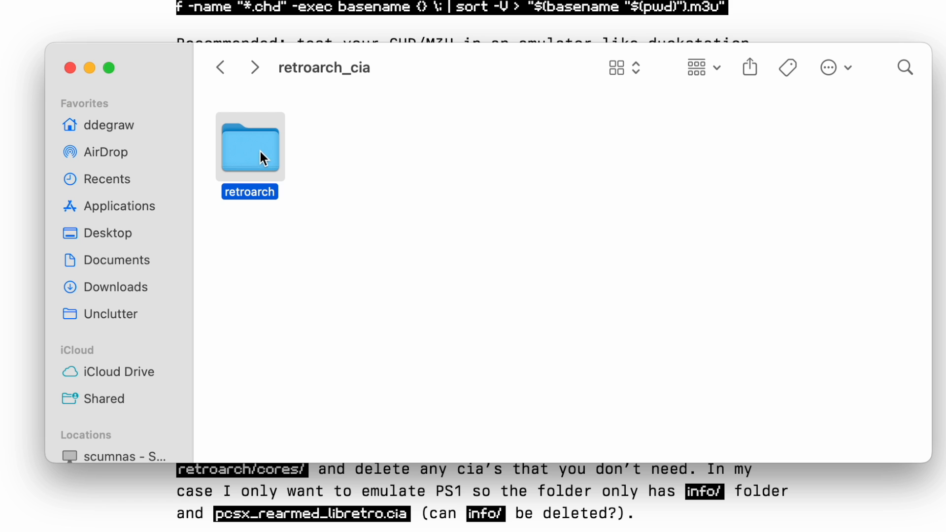
{"action": "double_click", "coordinate": [252, 150]}
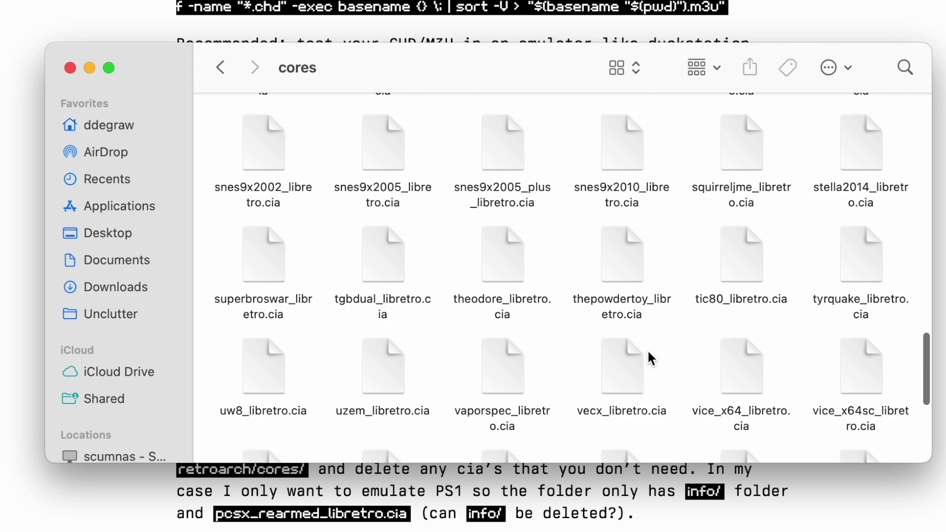
{"action": "scroll", "coordinate": [648, 353], "scroll_direction": "up", "scroll_amount": 5}
{"action": "scroll", "coordinate": [645, 355], "scroll_direction": "up", "scroll_amount": 5}
{"action": "scroll", "coordinate": [643, 354], "scroll_direction": "up", "scroll_amount": 5}
{"action": "scroll", "coordinate": [642, 361], "scroll_direction": "up", "scroll_amount": 5}
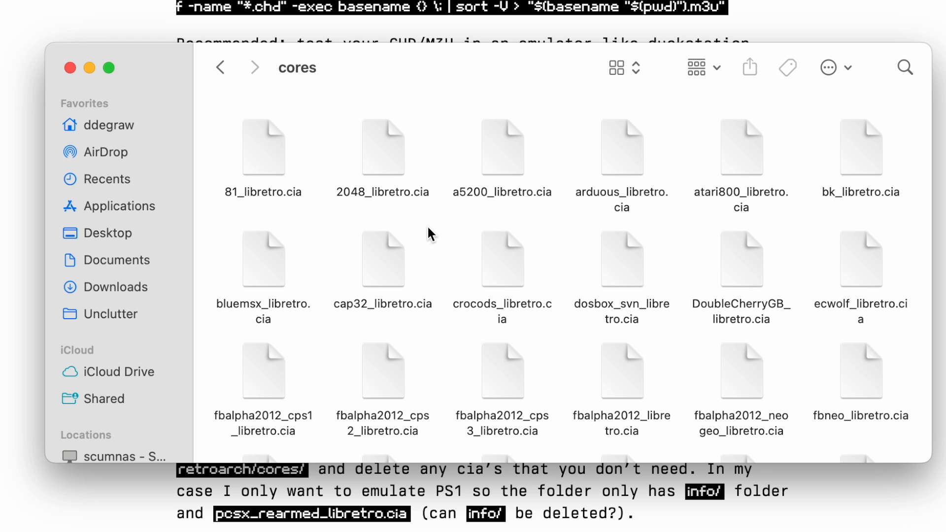
{"action": "left_click_drag", "start_coordinate": [223, 117], "coordinate": [767, 335]}
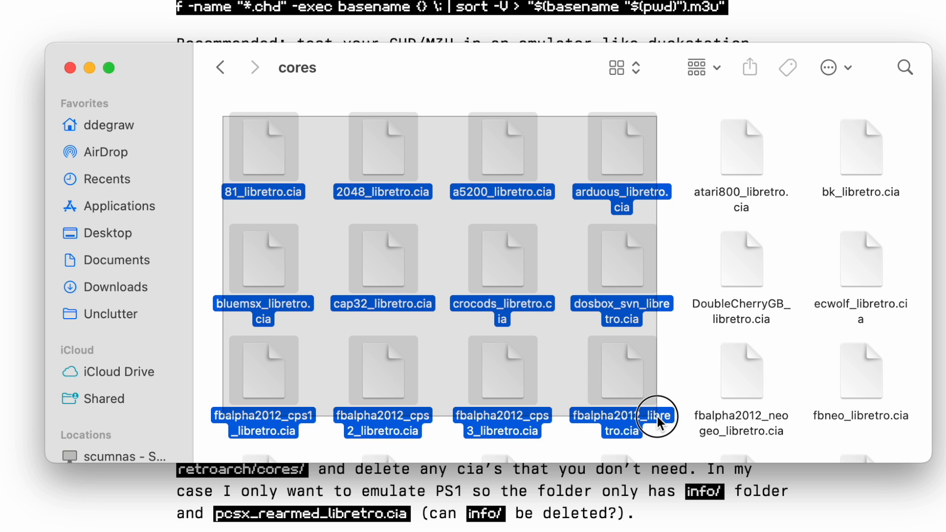
{"action": "scroll", "coordinate": [766, 332], "scroll_direction": "down", "scroll_amount": 10}
{"action": "scroll", "coordinate": [767, 332], "scroll_direction": "down", "scroll_amount": 10}
{"action": "scroll", "coordinate": [767, 332], "scroll_direction": "down", "scroll_amount": 10}
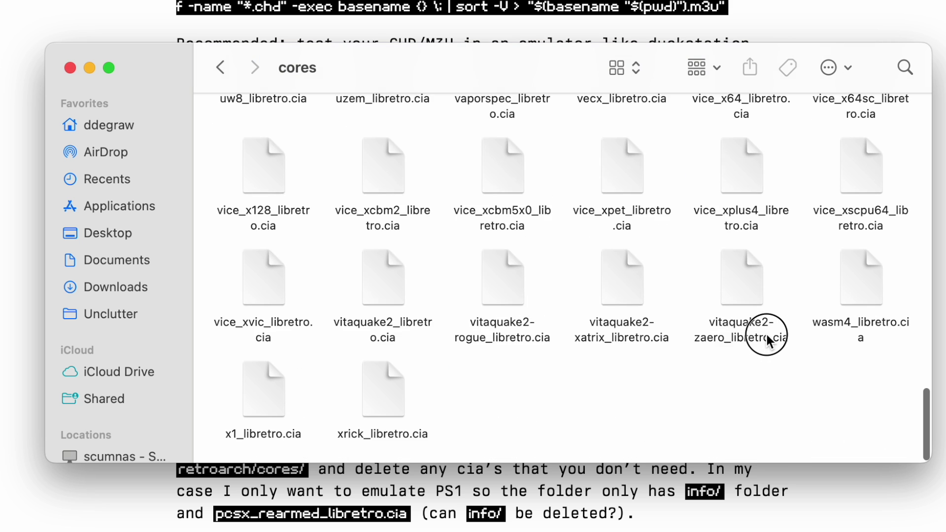
Step: Trash every core except the info folder and pcsx_rearmed_libretro.cia
{"action": "left_click_drag", "start_coordinate": [767, 335], "coordinate": [924, 457]}
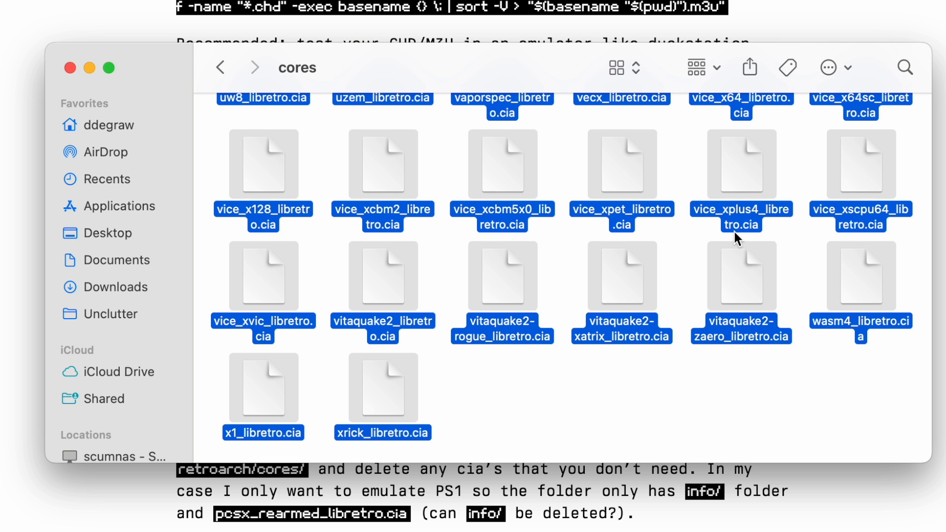
{"action": "scroll", "coordinate": [754, 218], "scroll_direction": "up", "scroll_amount": 3}
{"action": "scroll", "coordinate": [761, 226], "scroll_direction": "up", "scroll_amount": 10}
{"action": "scroll", "coordinate": [767, 231], "scroll_direction": "up", "scroll_amount": 3}
{"action": "scroll", "coordinate": [768, 228], "scroll_direction": "up", "scroll_amount": 5}
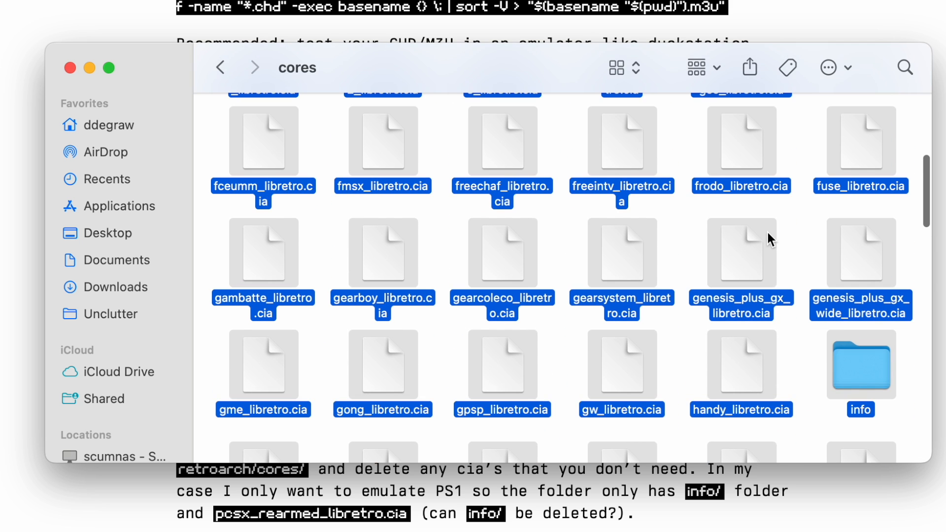
{"action": "left_click", "coordinate": [864, 367], "text": "super"}
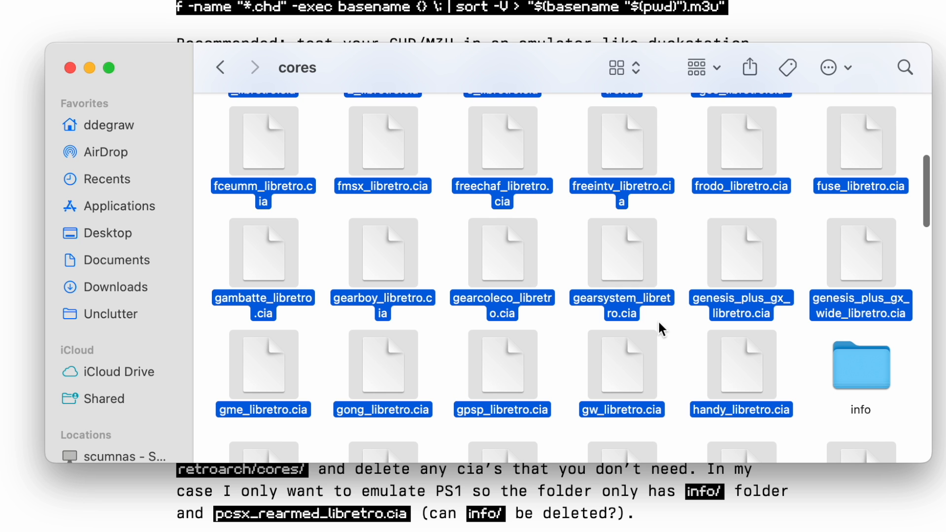
{"action": "scroll", "coordinate": [659, 323], "scroll_direction": "down", "scroll_amount": 3}
{"action": "scroll", "coordinate": [659, 323], "scroll_direction": "down", "scroll_amount": 3}
{"action": "scroll", "coordinate": [658, 329], "scroll_direction": "down", "scroll_amount": 3}
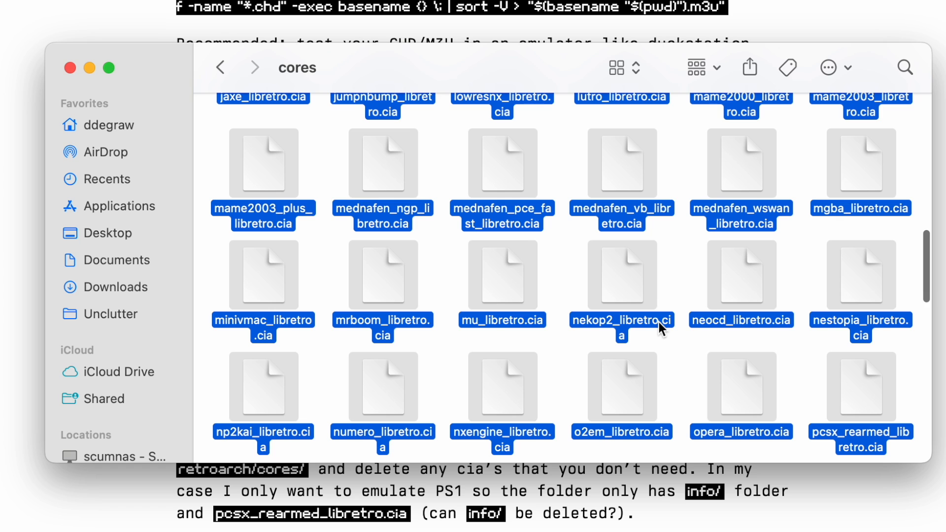
{"action": "left_click", "coordinate": [857, 405], "text": "super"}
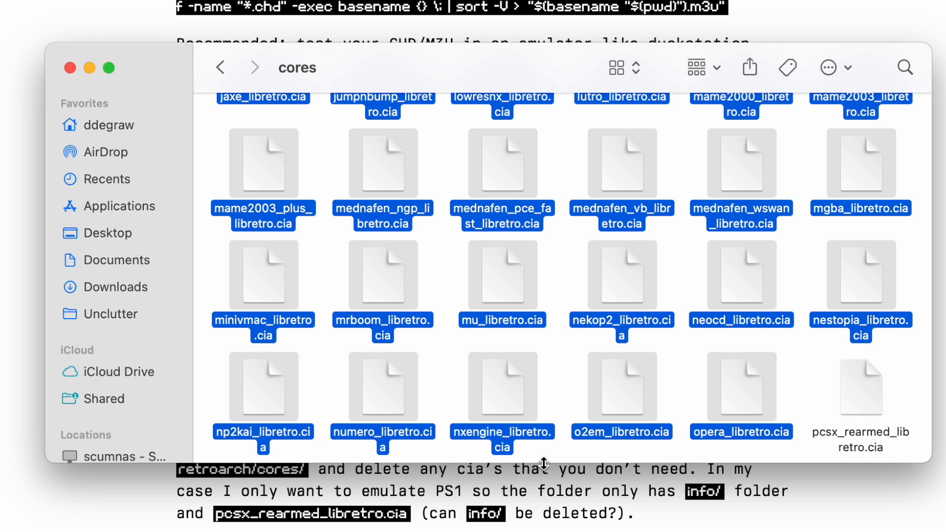
{"action": "right_click", "coordinate": [612, 274]}
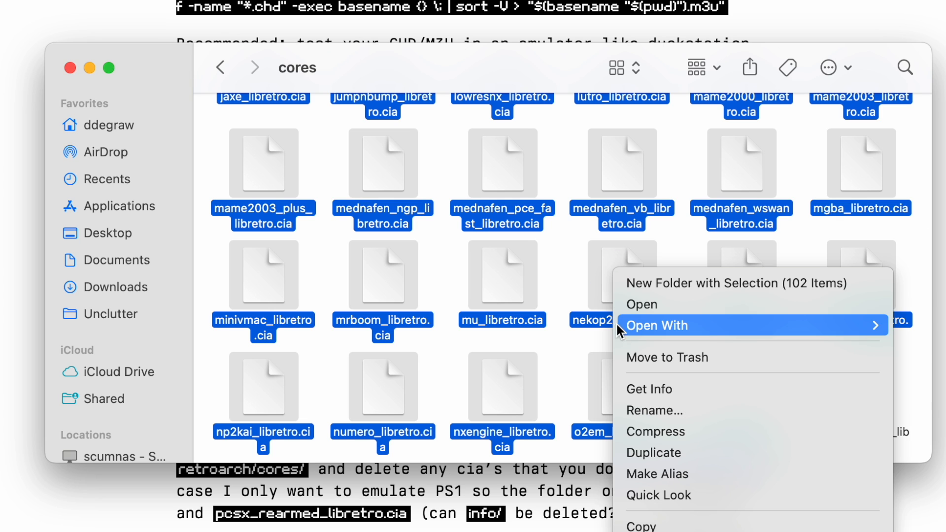
{"action": "left_click", "coordinate": [643, 357]}
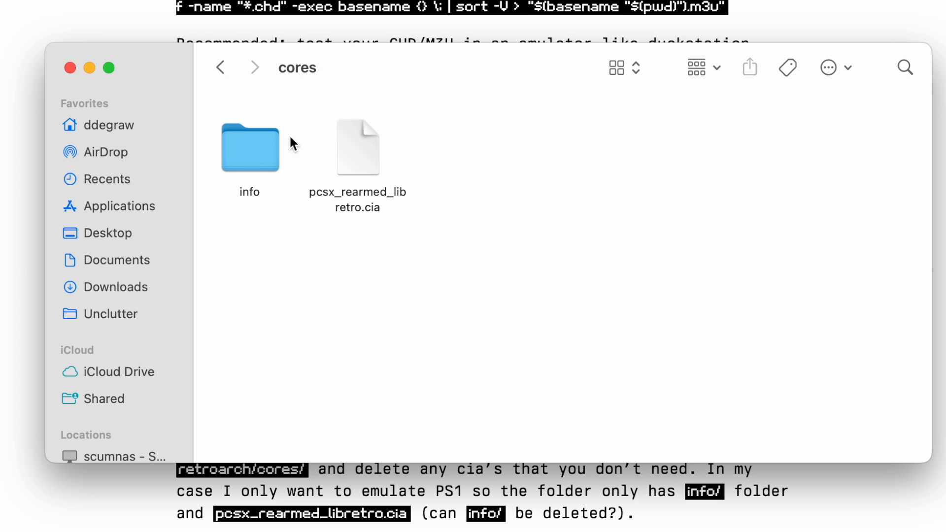
Step: Reopen the cores folder and select the two remaining items to confirm the cleanup
{"action": "left_click", "coordinate": [221, 67]}
{"action": "double_click", "coordinate": [506, 148]}
{"action": "left_click", "coordinate": [247, 240]}
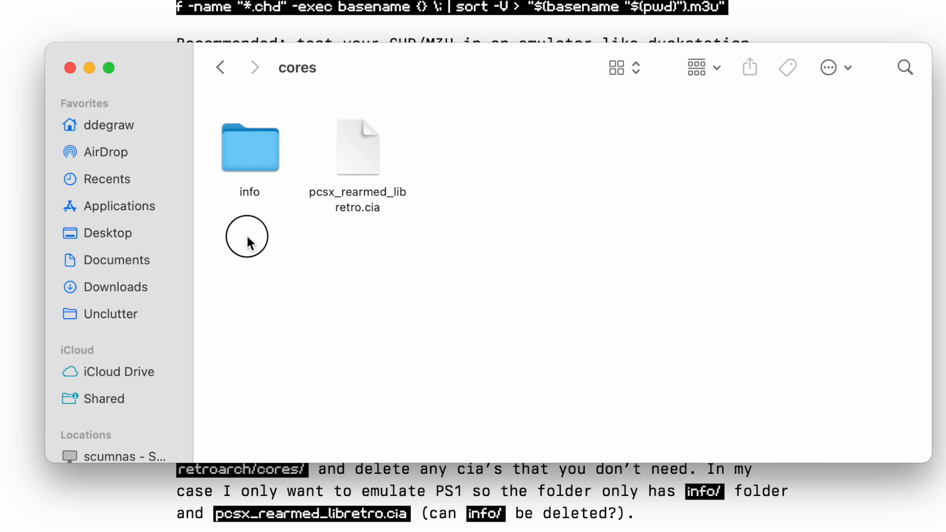
{"action": "left_click_drag", "start_coordinate": [247, 240], "coordinate": [444, 111]}
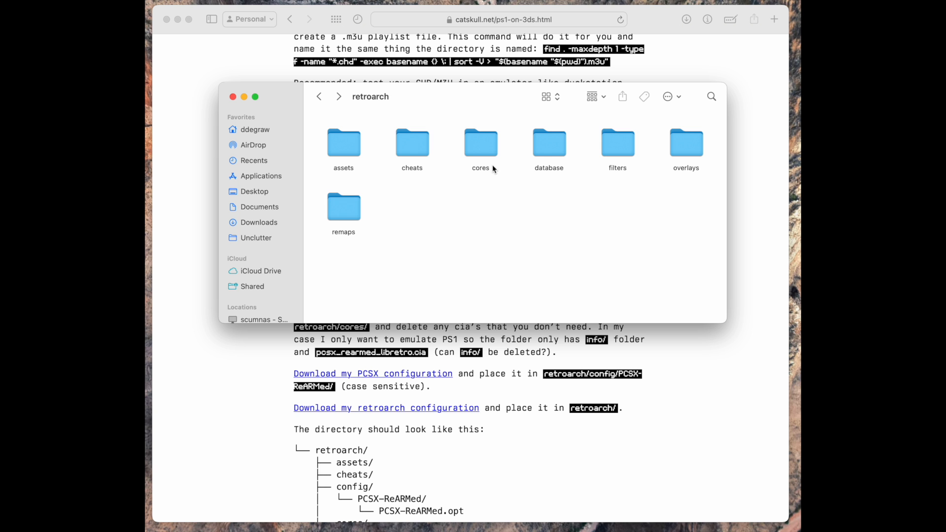
Step: Download PCSX-ReARMed.opt into newly created retroarch/config/PCSX-ReARMed folders
{"action": "double_click", "coordinate": [480, 143]}
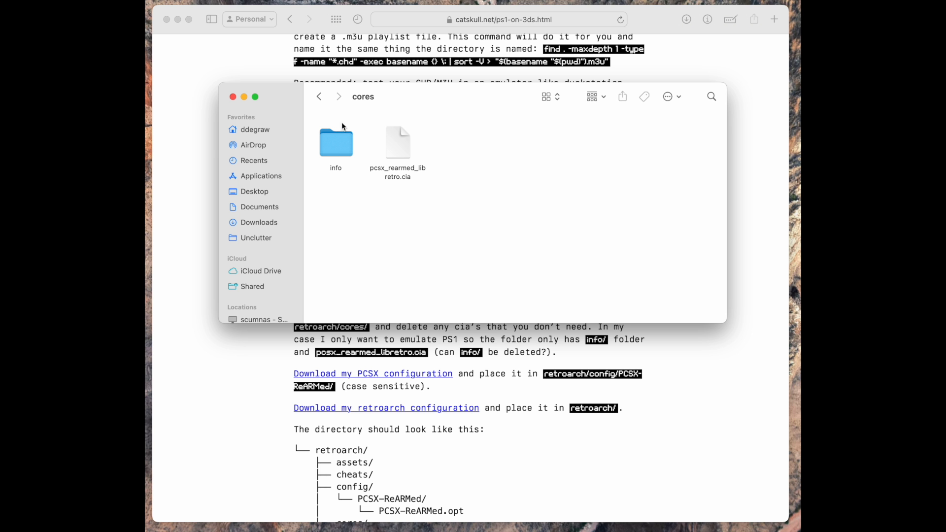
{"action": "left_click", "coordinate": [318, 97]}
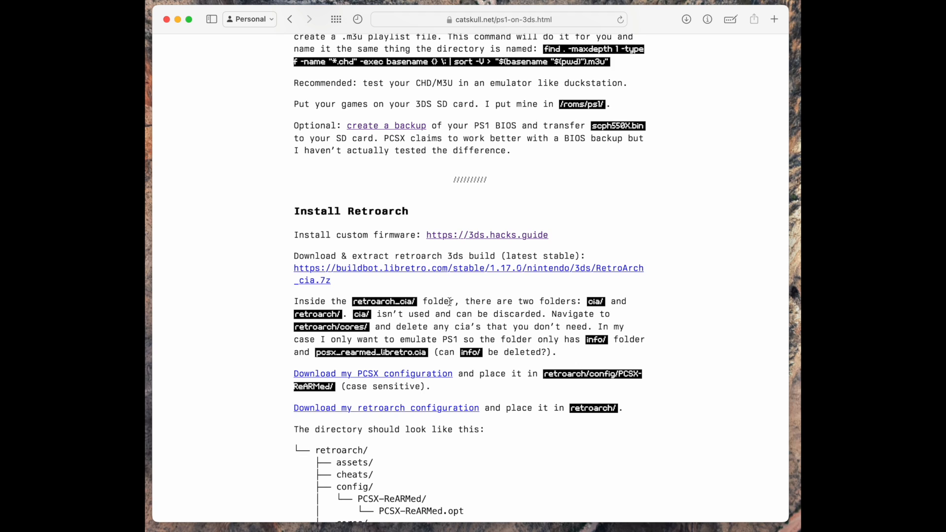
{"action": "scroll", "coordinate": [453, 331], "scroll_direction": "down", "scroll_amount": 1}
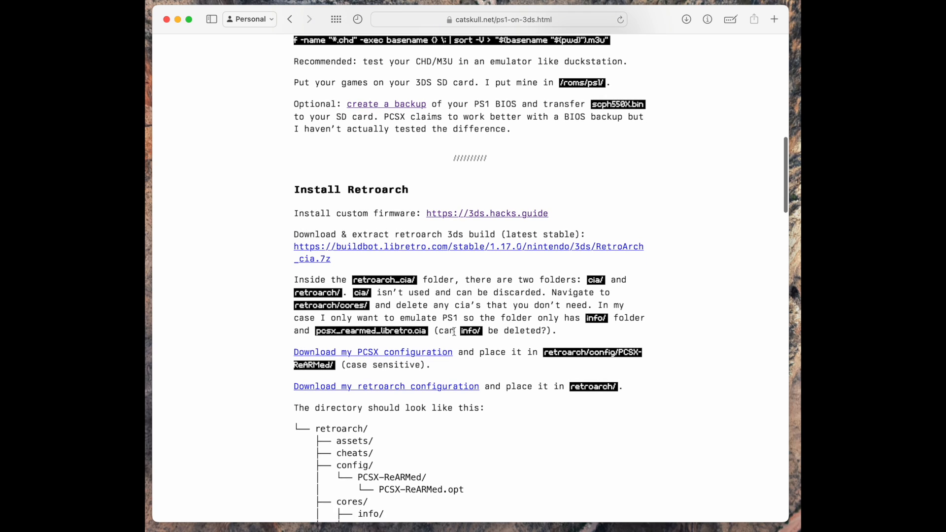
{"action": "scroll", "coordinate": [454, 331], "scroll_direction": "down", "scroll_amount": 3}
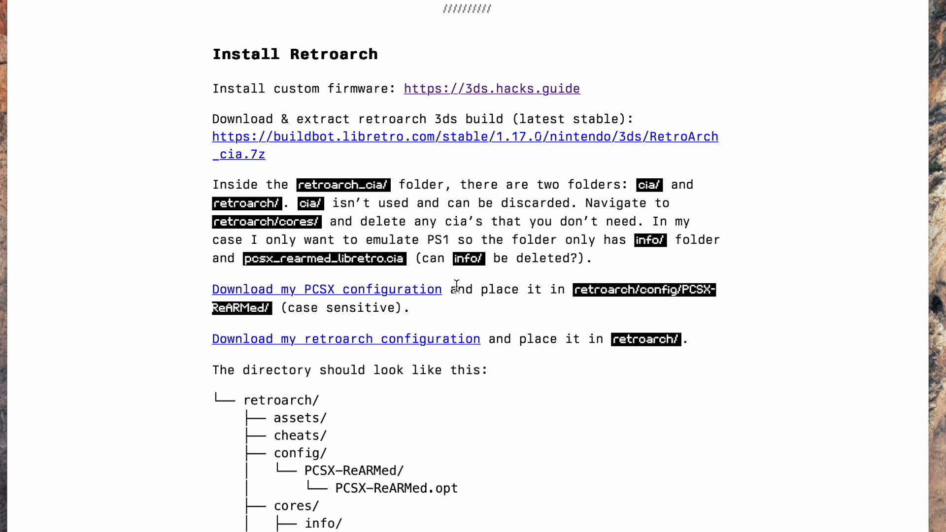
{"action": "left_click", "coordinate": [439, 290]}
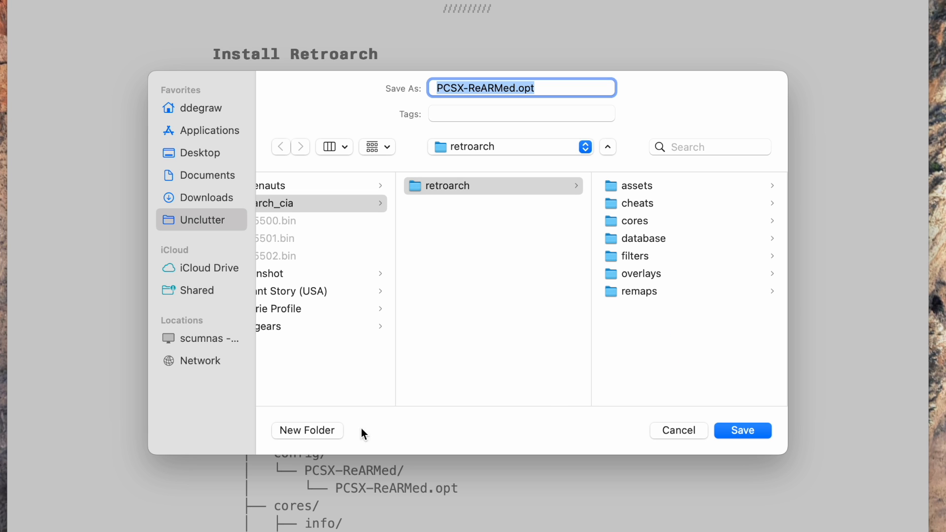
{"action": "left_click", "coordinate": [345, 429]}
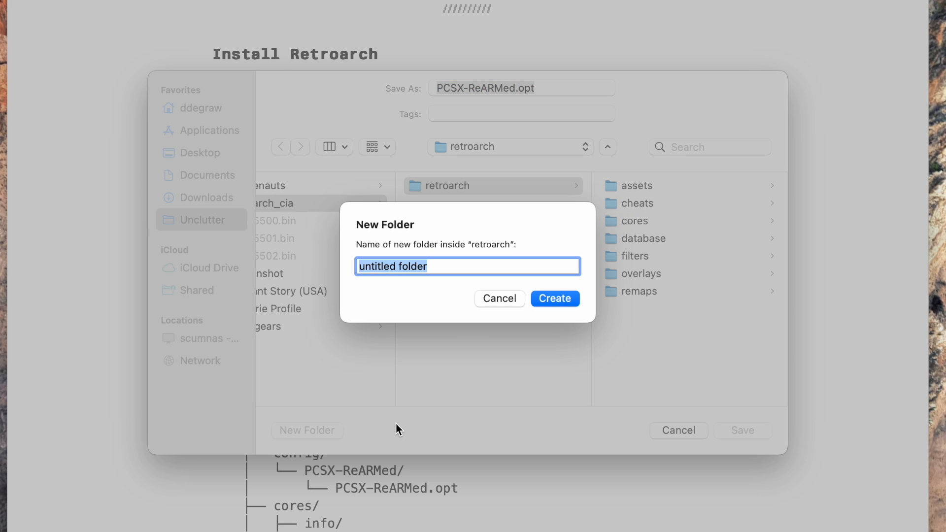
{"action": "type", "text": "config"}
{"action": "key", "text": "Return"}
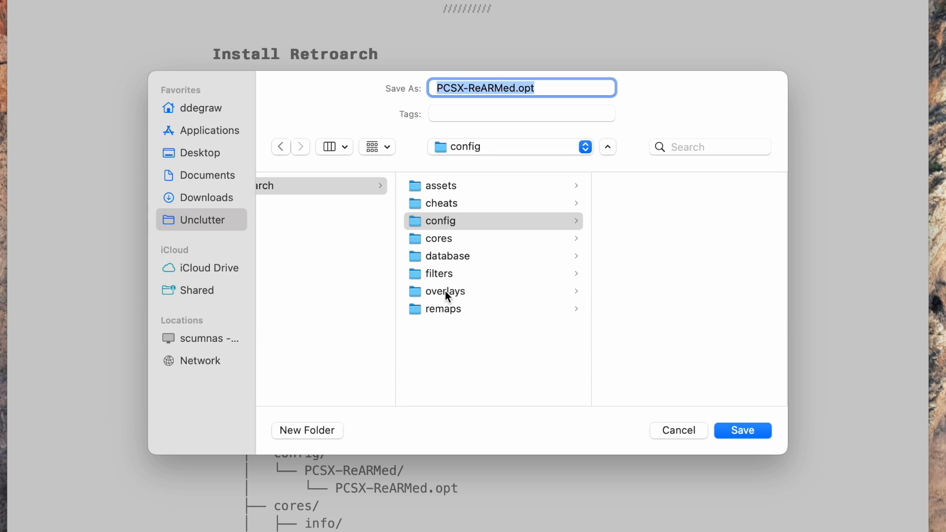
{"action": "left_click", "coordinate": [316, 427]}
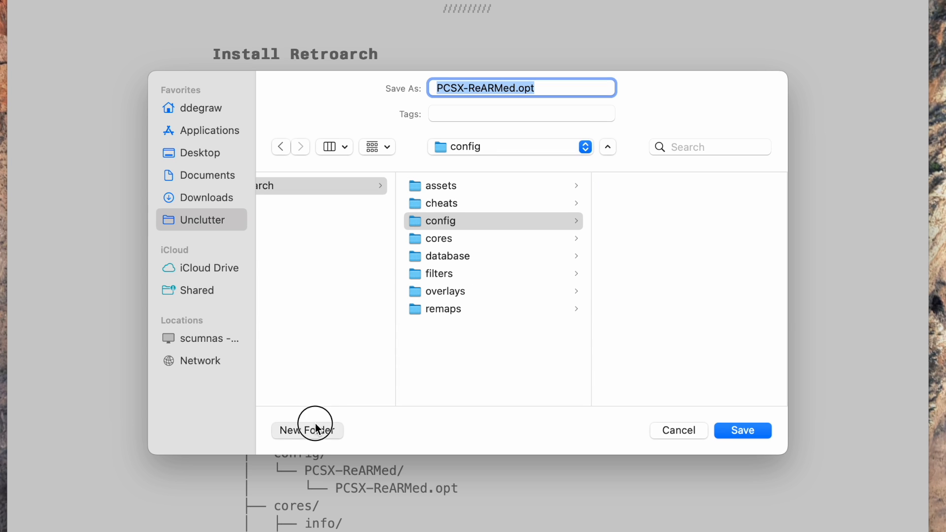
{"action": "type", "text": "PCS"}
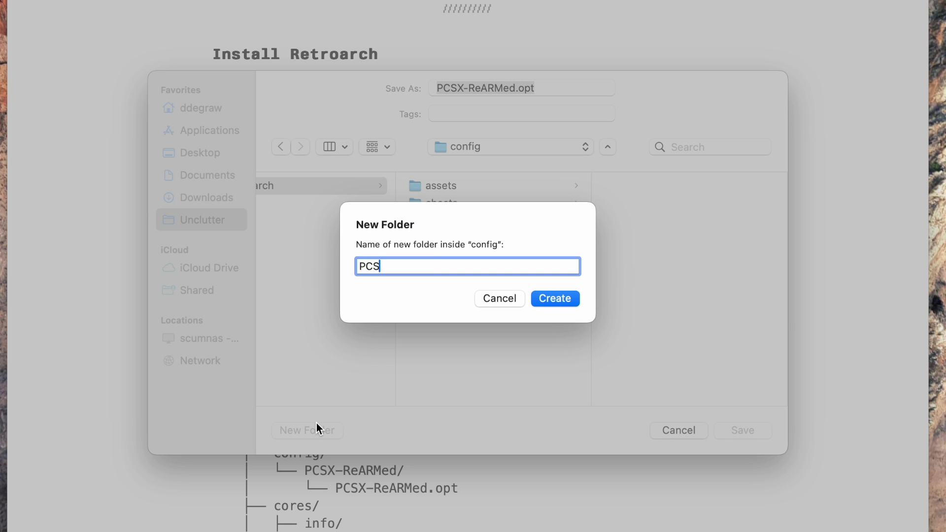
{"action": "type", "text": "X-Re"}
{"action": "type", "text": "ARMed"}
{"action": "key", "text": "Return"}
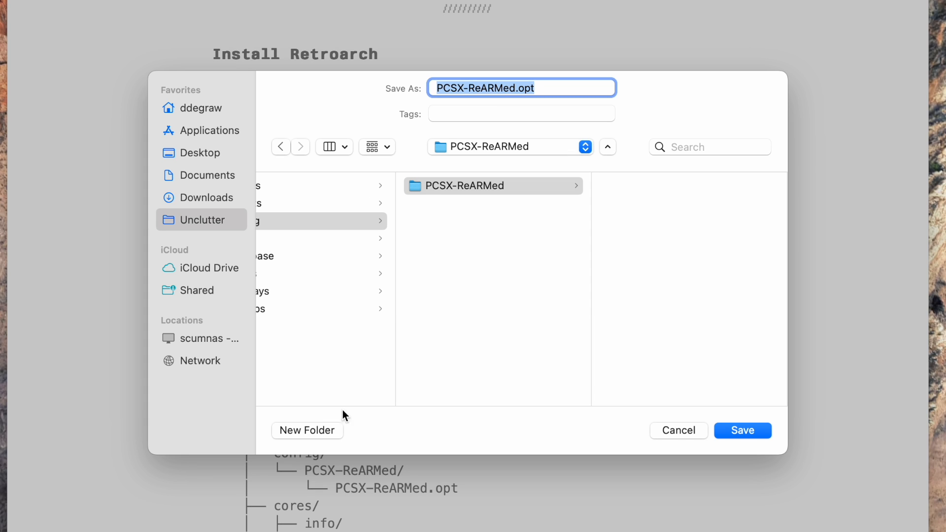
{"action": "left_click", "coordinate": [741, 430]}
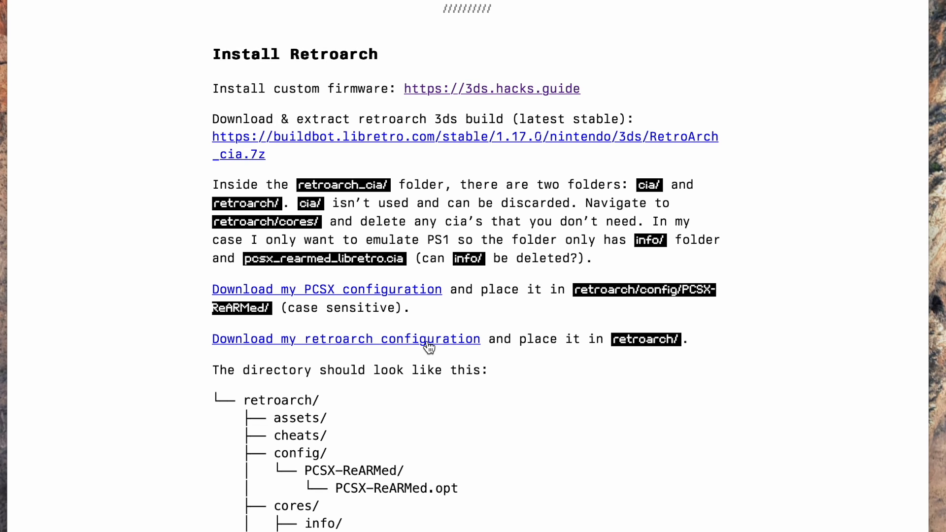
Step: Download retroarch.cfg and save it into the retroarch folder
{"action": "left_click", "coordinate": [427, 345]}
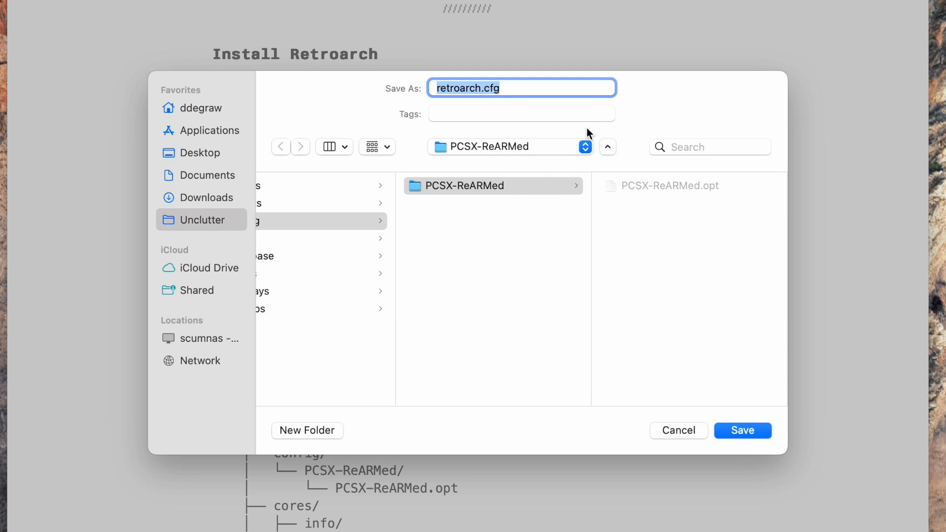
{"action": "scroll", "coordinate": [477, 248], "scroll_direction": "left", "scroll_amount": 5}
{"action": "scroll", "coordinate": [481, 247], "scroll_direction": "left", "scroll_amount": 2}
{"action": "scroll", "coordinate": [481, 247], "scroll_direction": "left", "scroll_amount": 5}
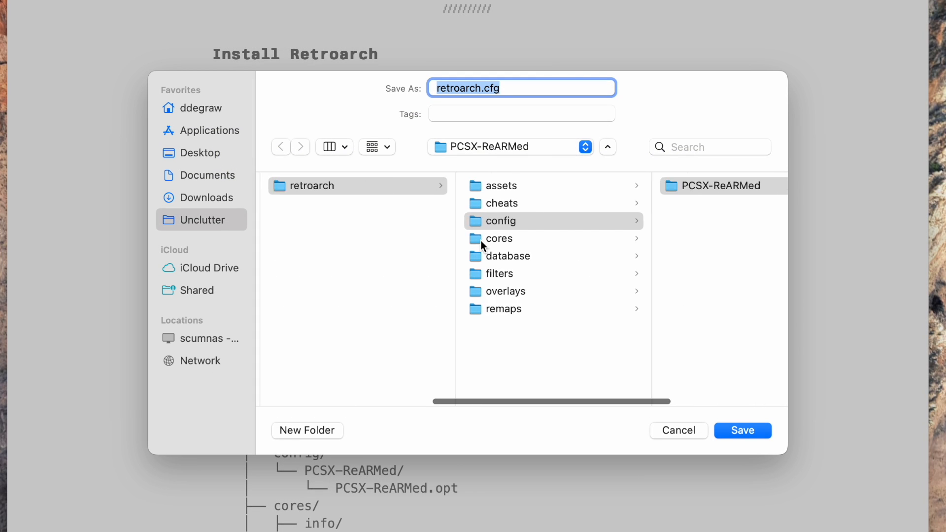
{"action": "scroll", "coordinate": [443, 209], "scroll_direction": "left", "scroll_amount": 2}
{"action": "left_click", "coordinate": [423, 188]}
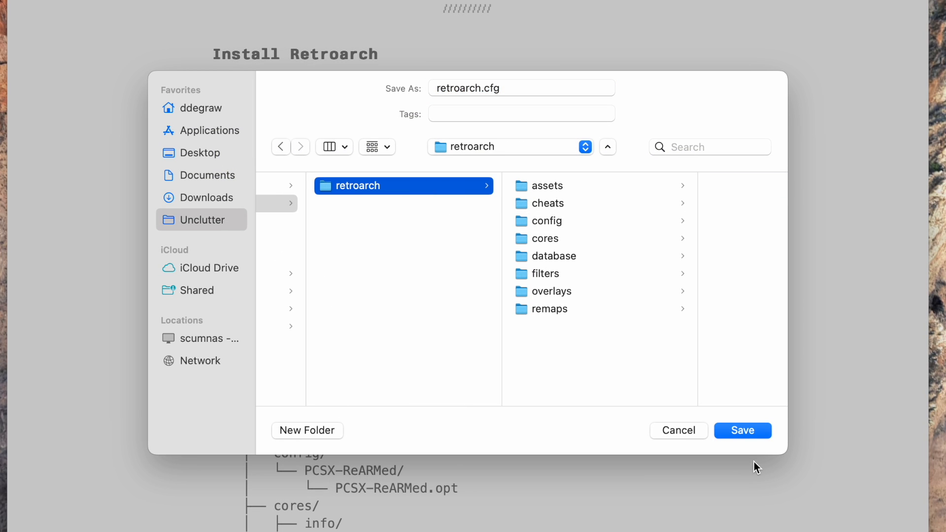
{"action": "left_click", "coordinate": [756, 433]}
{"action": "scroll", "coordinate": [536, 334], "scroll_direction": "down", "scroll_amount": 2}
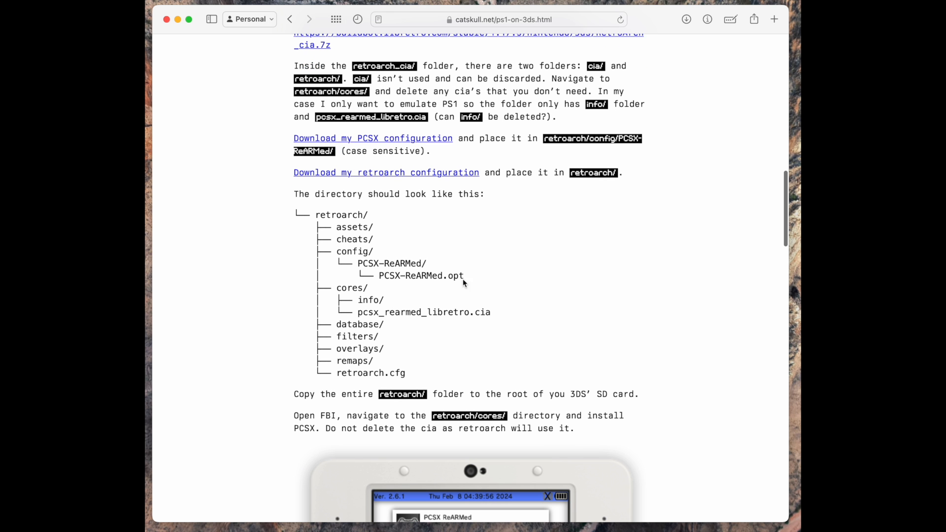
{"action": "left_click_drag", "start_coordinate": [288, 195], "coordinate": [460, 381]}
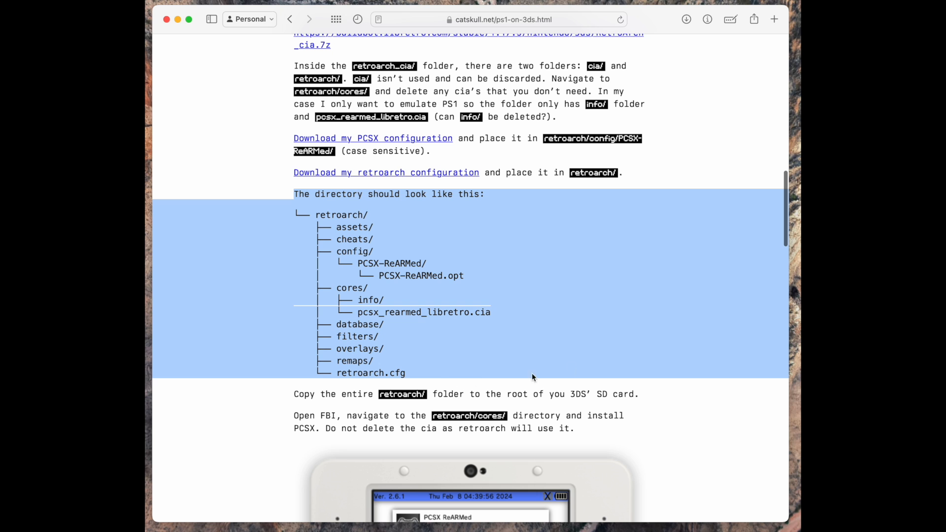
Step: Inspect the cores folder inside retroarch and return to the retroarch folder
{"action": "left_click", "coordinate": [529, 395]}
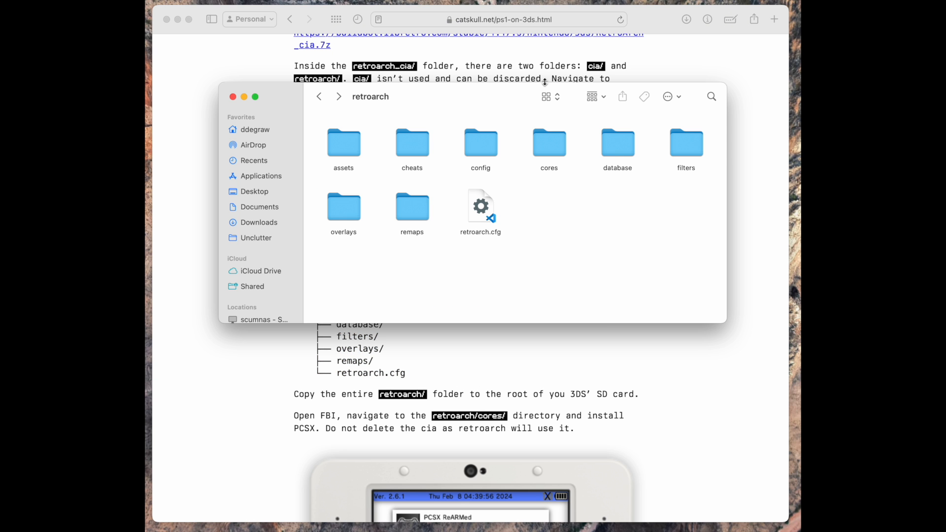
{"action": "left_click_drag", "start_coordinate": [511, 91], "coordinate": [504, 25]}
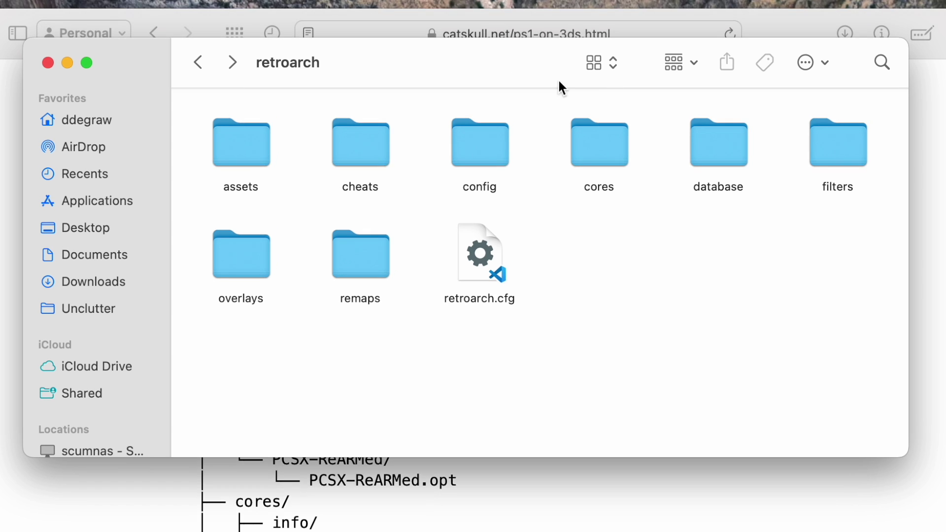
{"action": "double_click", "coordinate": [551, 76]}
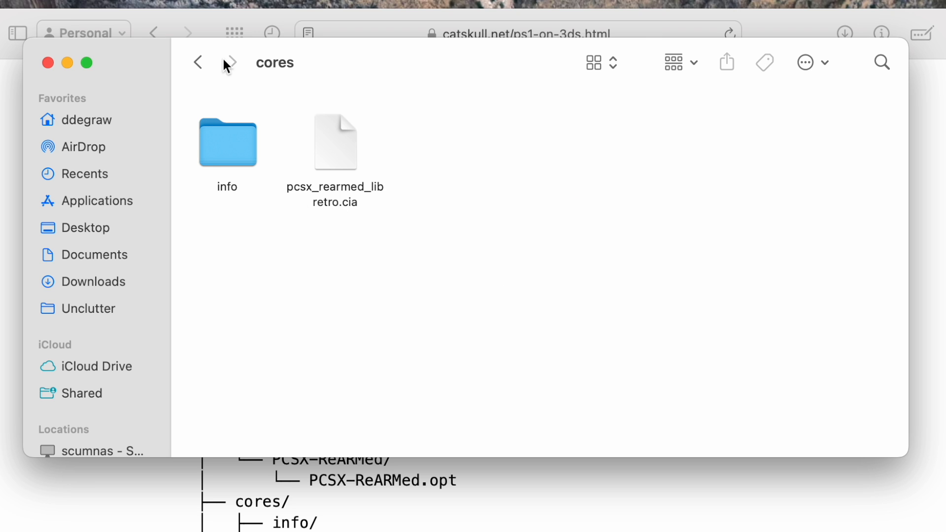
{"action": "left_click", "coordinate": [198, 64]}
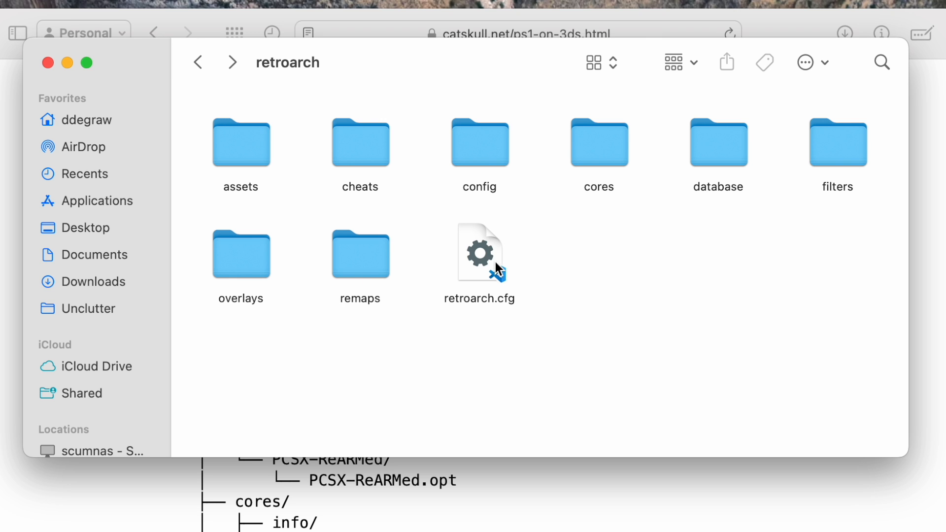
Step: Verify config/PCSX-ReARMed contents, then back out to the retroarch_cia folder
{"action": "double_click", "coordinate": [481, 148]}
{"action": "double_click", "coordinate": [234, 142]}
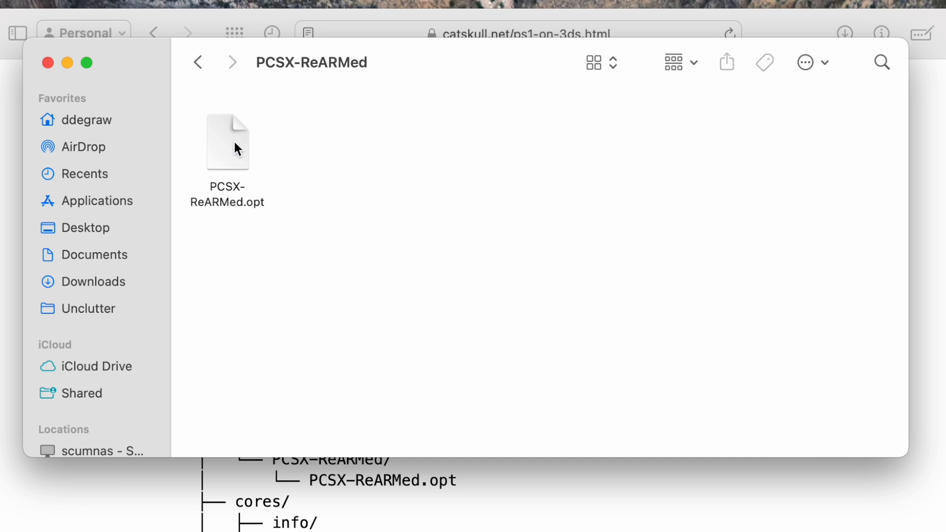
{"action": "left_click", "coordinate": [204, 59]}
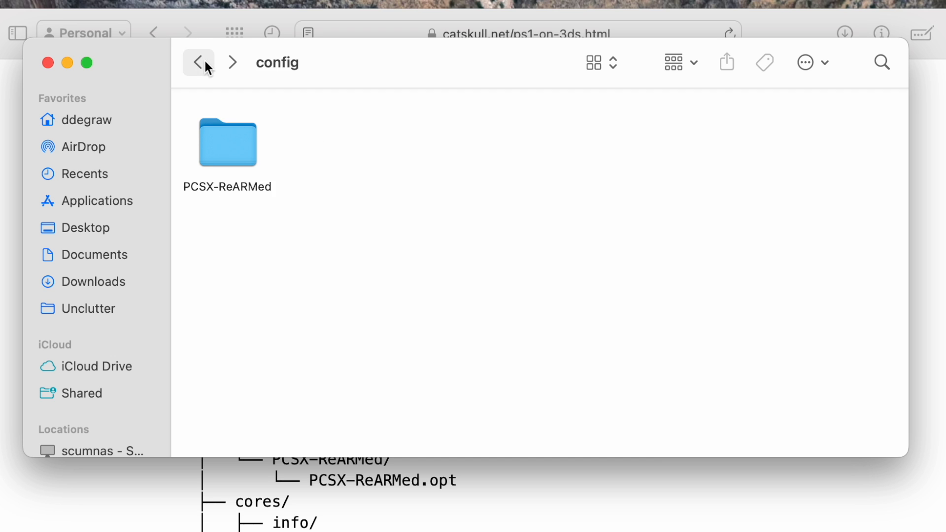
{"action": "left_click", "coordinate": [204, 59]}
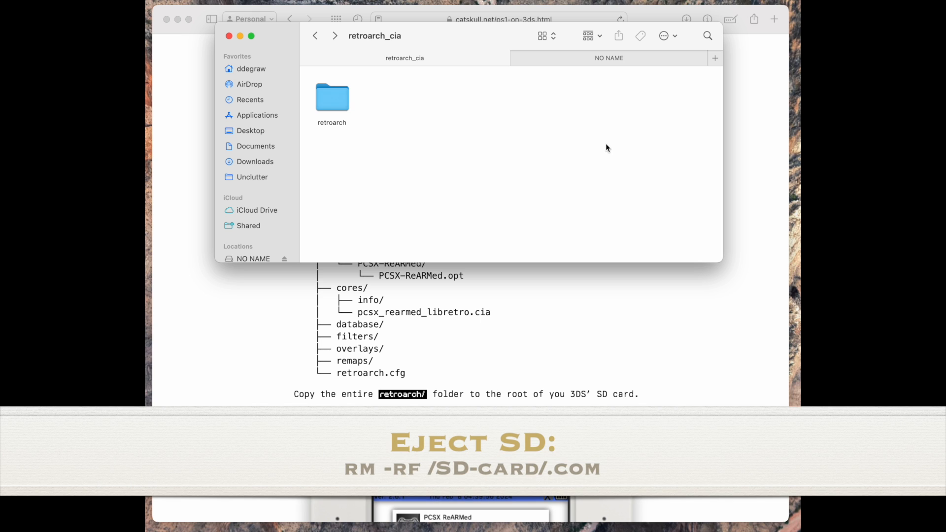
Step: Glance at the NO NAME card, then copy the retroarch folder in retroarch_cia
{"action": "left_click", "coordinate": [559, 59]}
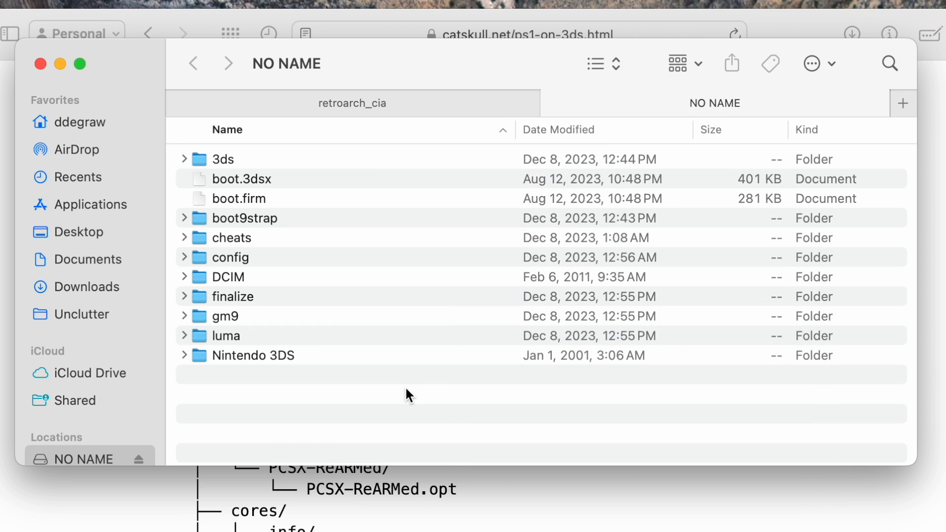
{"action": "key", "text": "ctrl+shift+Tab"}
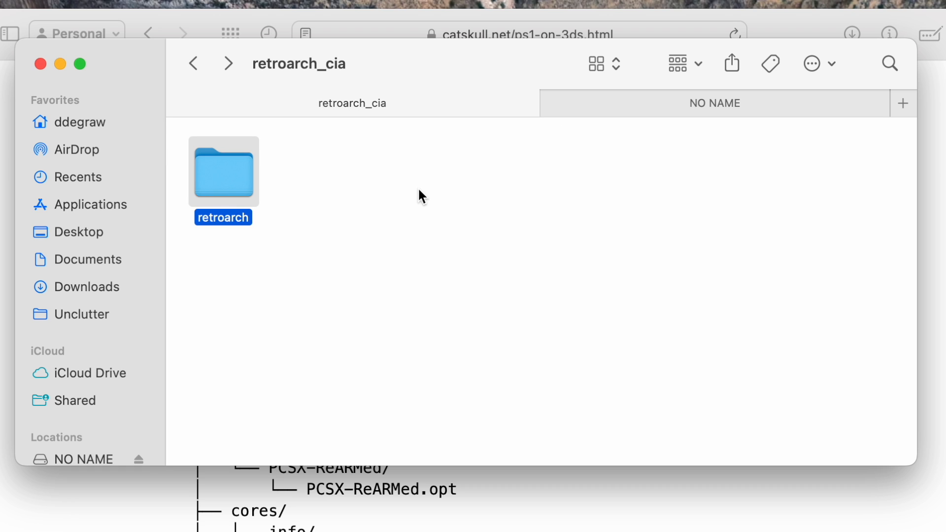
{"action": "right_click", "coordinate": [225, 170]}
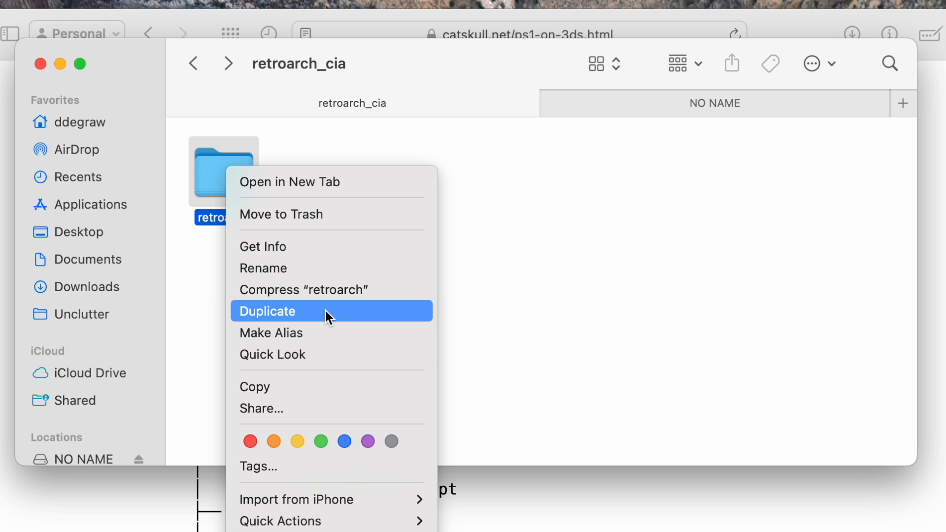
{"action": "left_click", "coordinate": [312, 386]}
Step: Paste the retroarch folder onto the root of the NO NAME SD card
{"action": "left_click", "coordinate": [584, 109]}
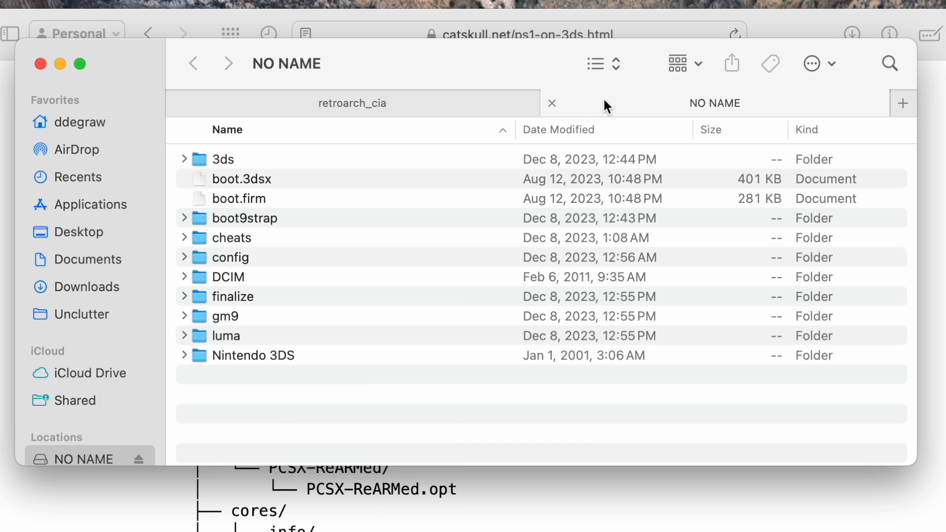
{"action": "right_click", "coordinate": [272, 407]}
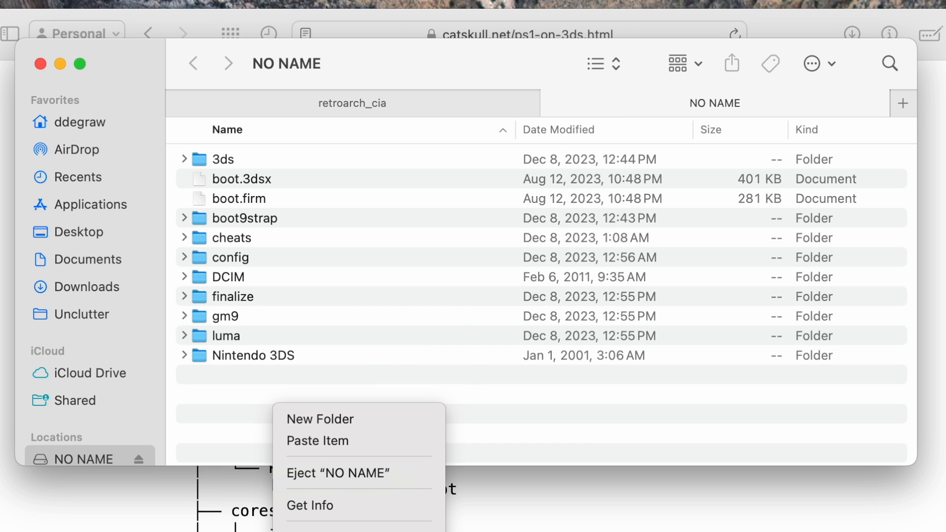
{"action": "left_click", "coordinate": [350, 442]}
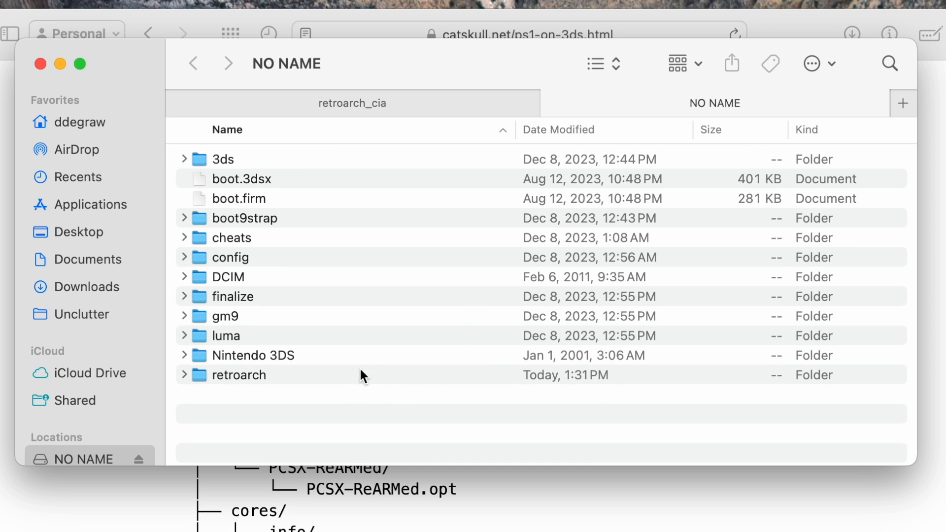
Step: Create a roms folder on the SD card root and enter it
{"action": "right_click", "coordinate": [333, 419]}
{"action": "left_click", "coordinate": [364, 422]}
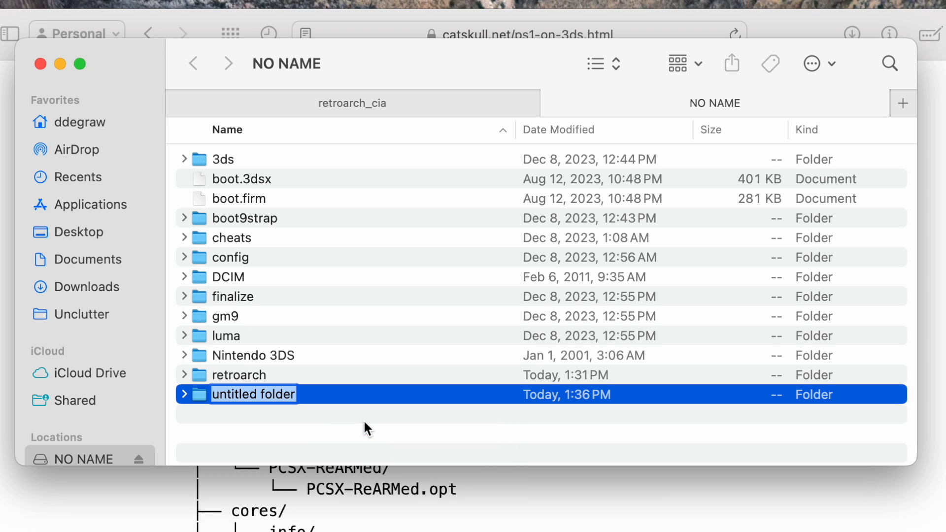
{"action": "type", "text": "roms"}
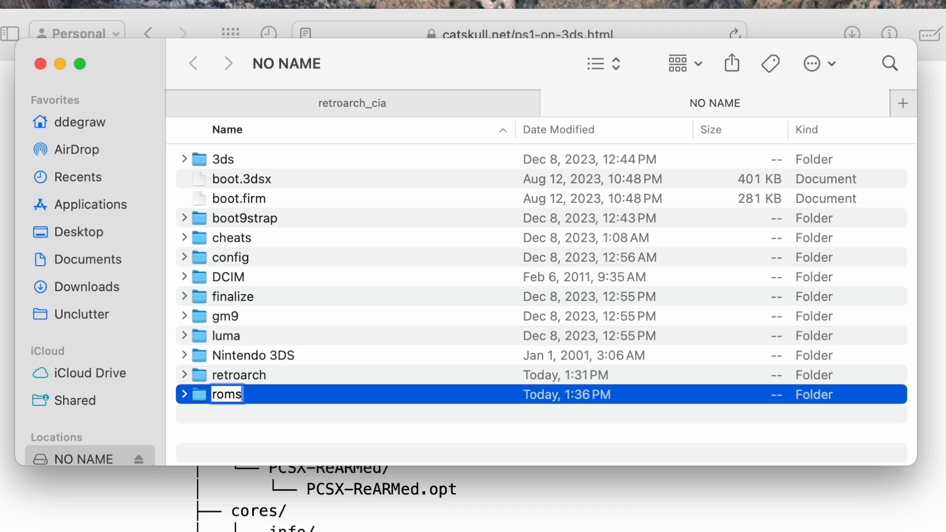
{"action": "key", "text": "Return"}
{"action": "double_click", "coordinate": [284, 398]}
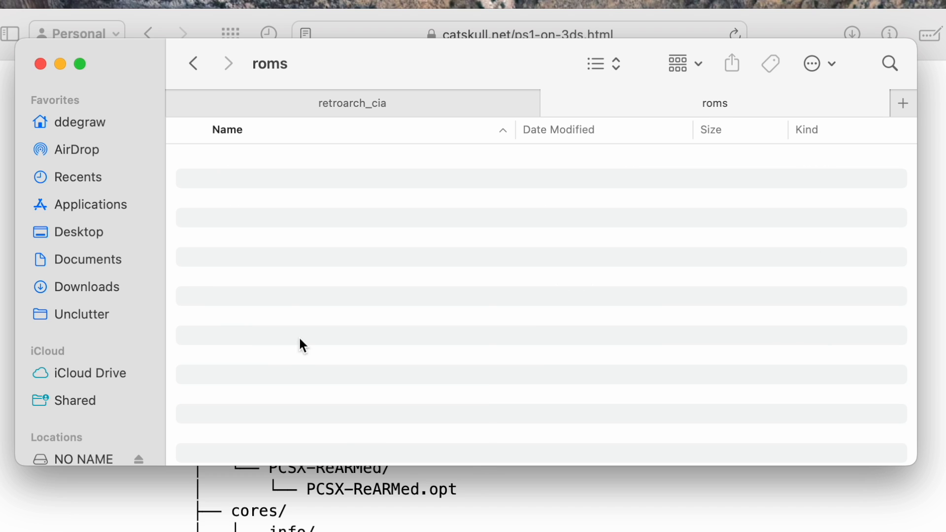
Step: Create a ps1 folder inside roms and enter it
{"action": "right_click", "coordinate": [305, 277]}
{"action": "left_click", "coordinate": [377, 290]}
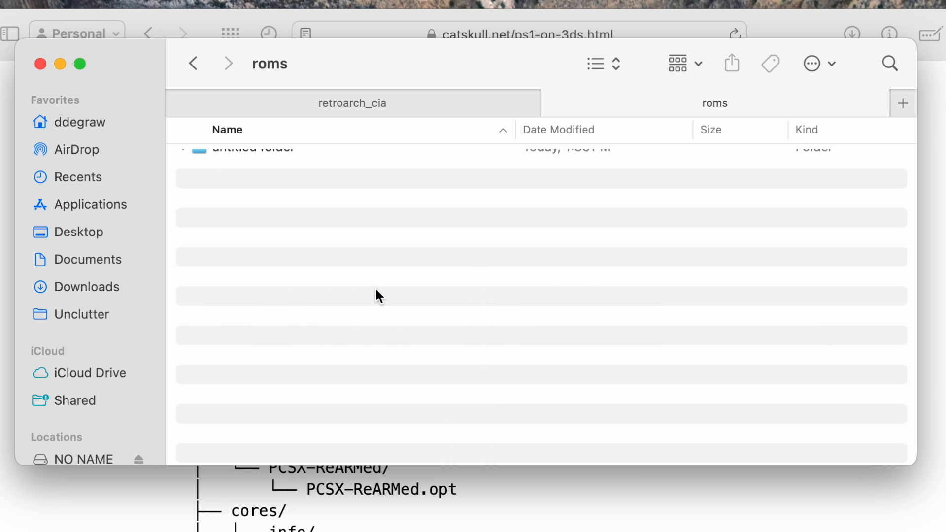
{"action": "type", "text": "ps1"}
{"action": "key", "text": "Return"}
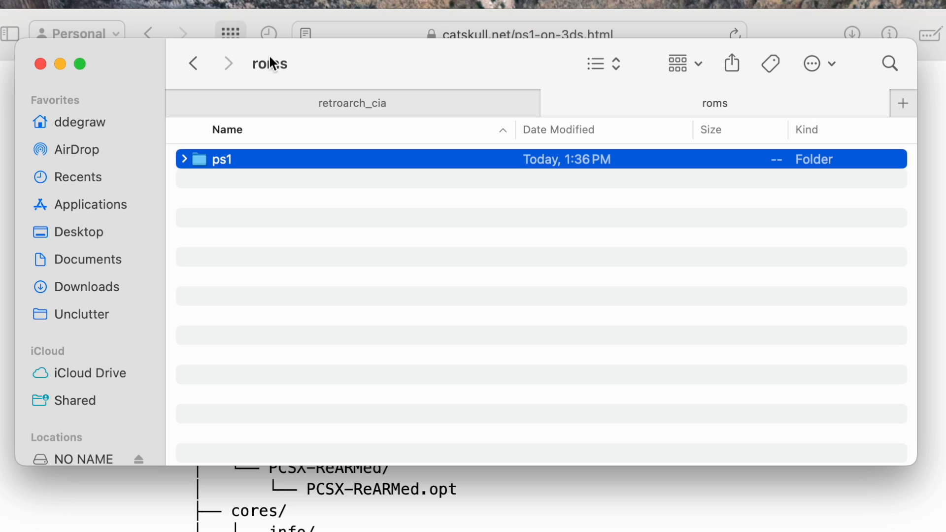
{"action": "double_click", "coordinate": [276, 164]}
Step: Copy the Valkyrie Profile folder from the Mac's PS1 folder
{"action": "left_click", "coordinate": [348, 103]}
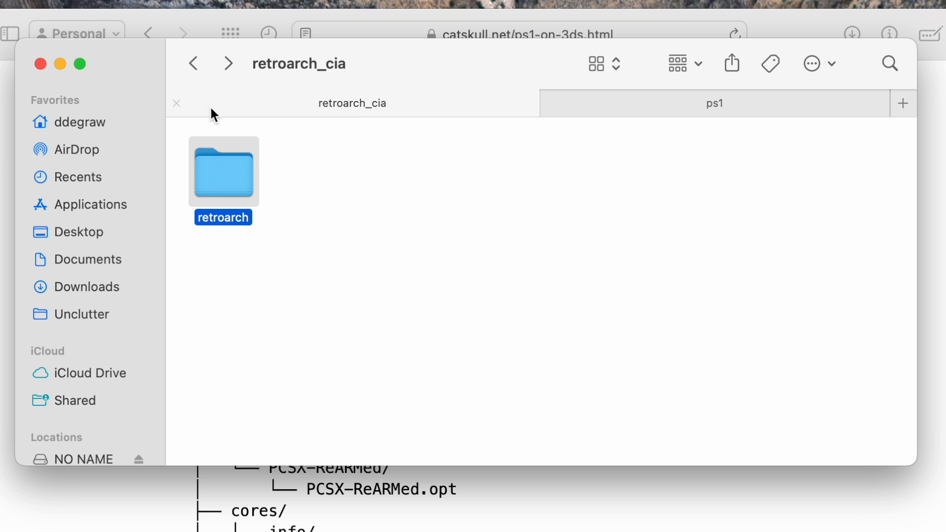
{"action": "left_click", "coordinate": [192, 65]}
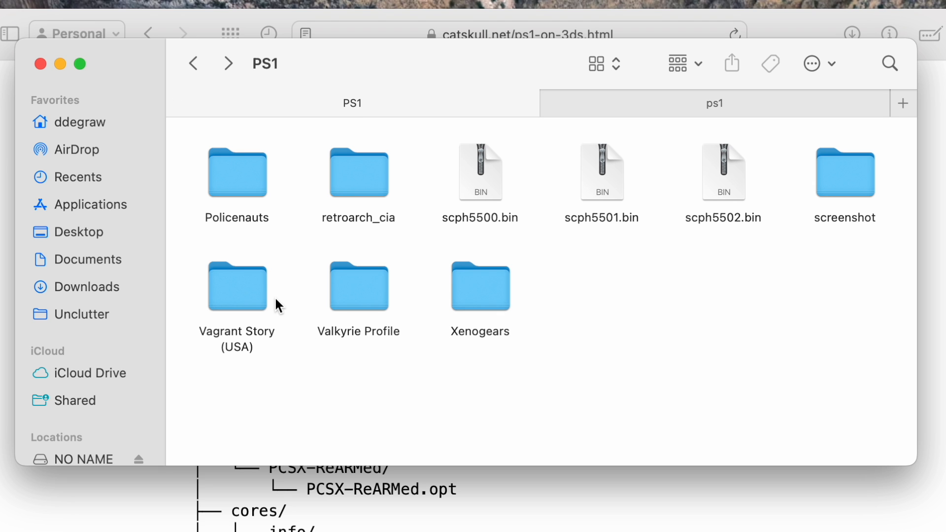
{"action": "right_click", "coordinate": [361, 299]}
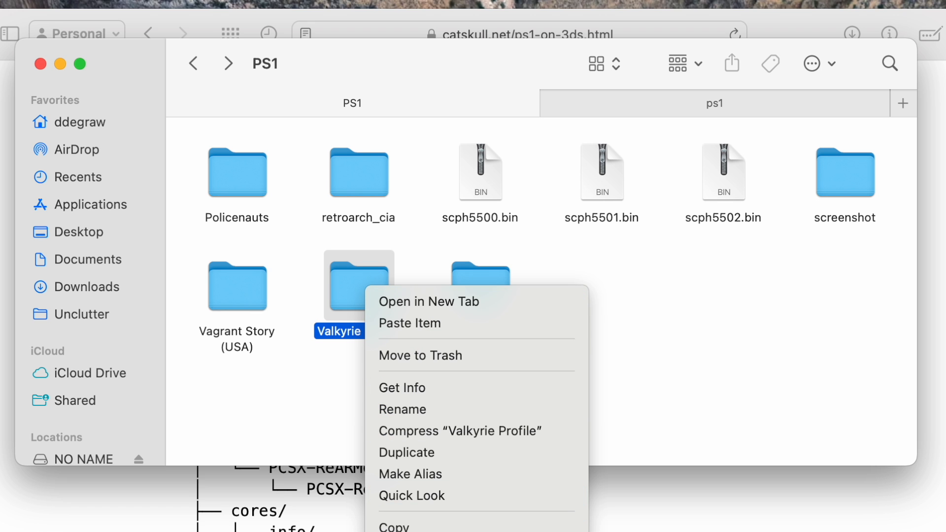
{"action": "left_click", "coordinate": [703, 101]}
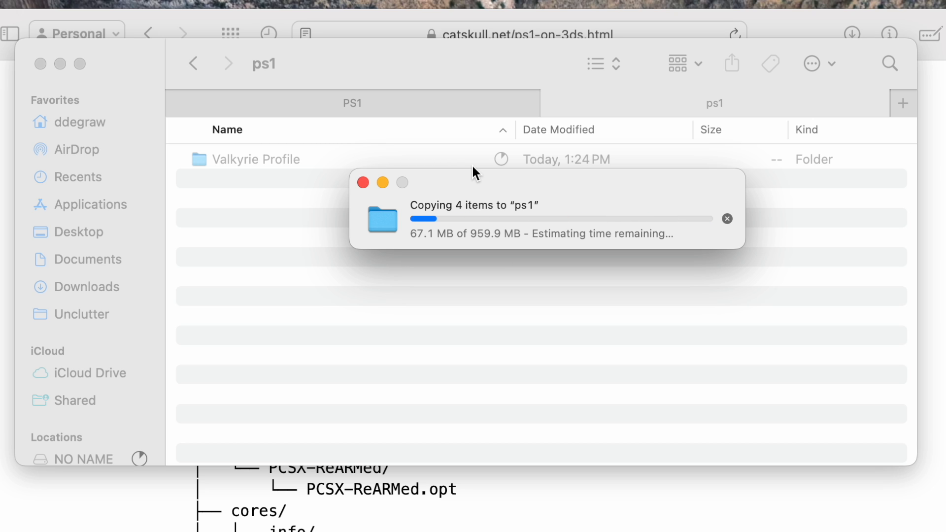
Step: Paste Valkyrie Profile and the three scph BIOS files into the card's ps1 folder
{"action": "left_click", "coordinate": [467, 109]}
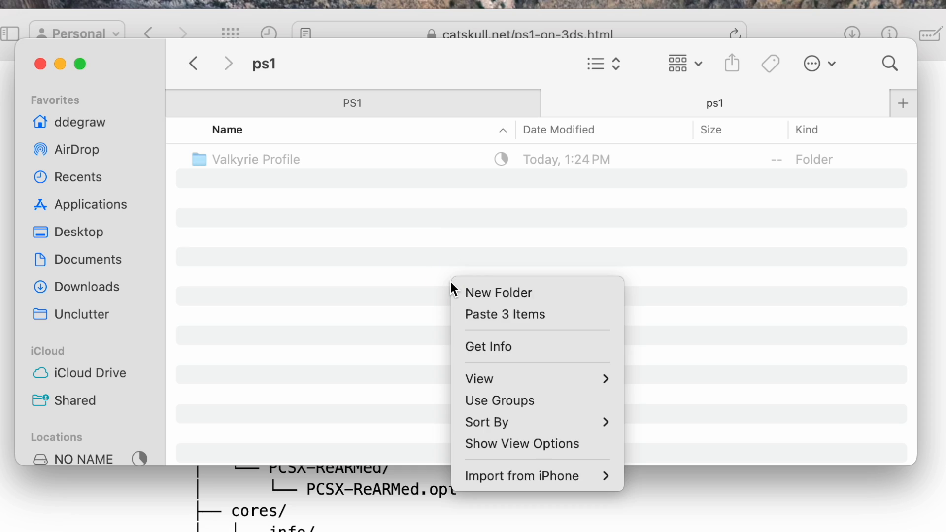
{"action": "left_click", "coordinate": [527, 315]}
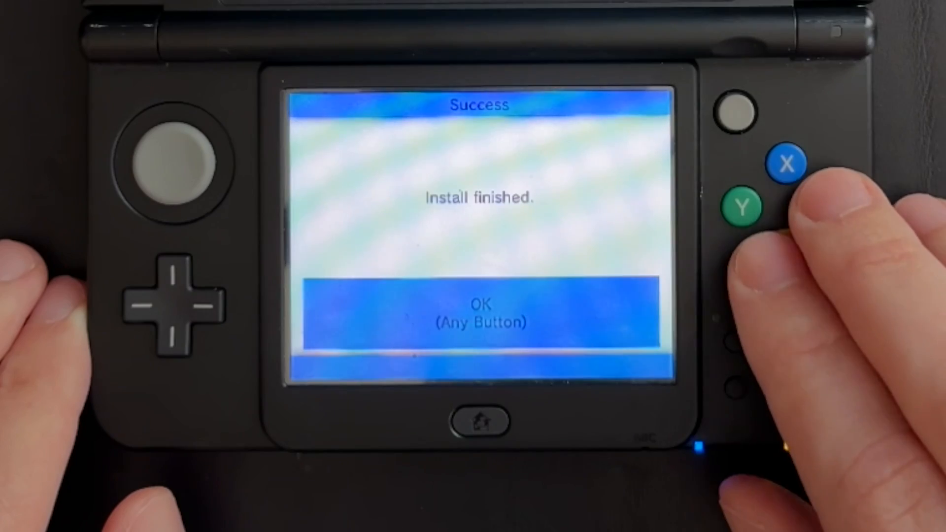
Step: Dismiss FBI's install-finished message and quit FBI to the Home Menu
{"action": "key", "text": "a"}
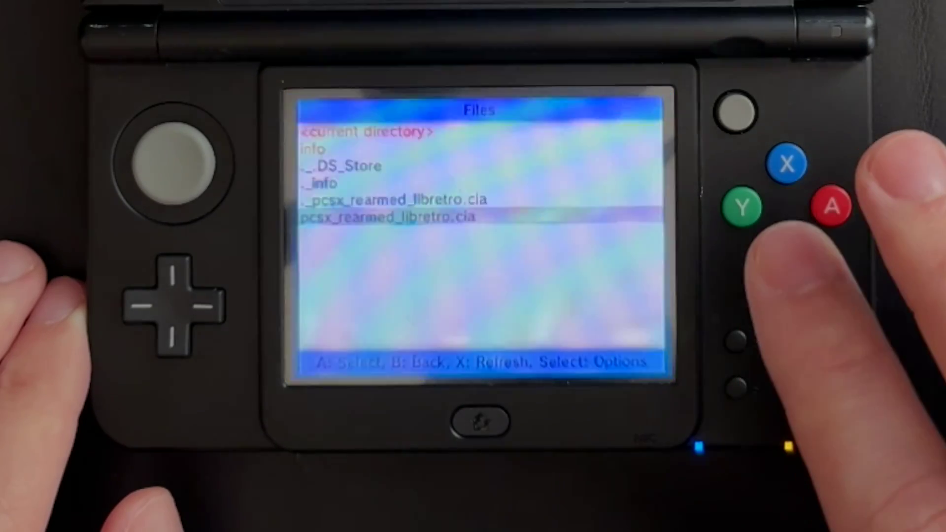
{"action": "key", "text": "Home"}
{"action": "left_click", "coordinate": [359, 364]}
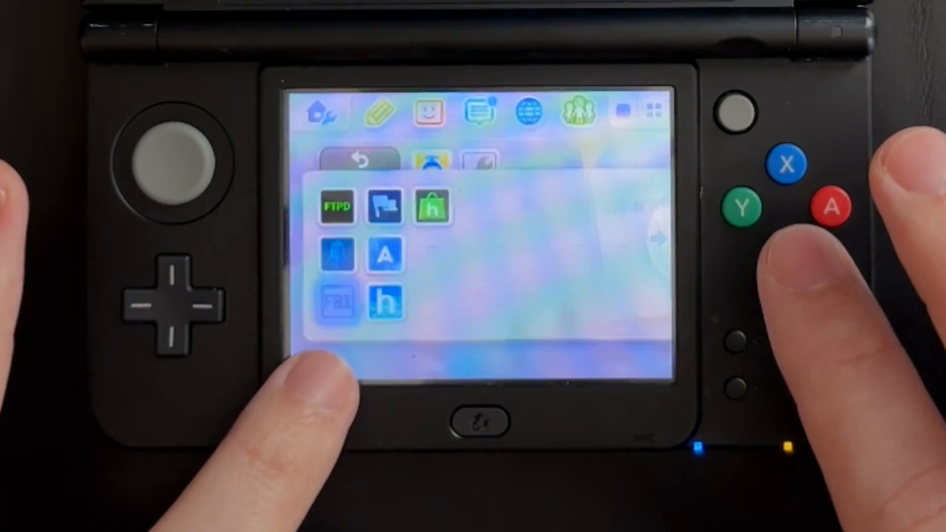
{"action": "key", "text": "a"}
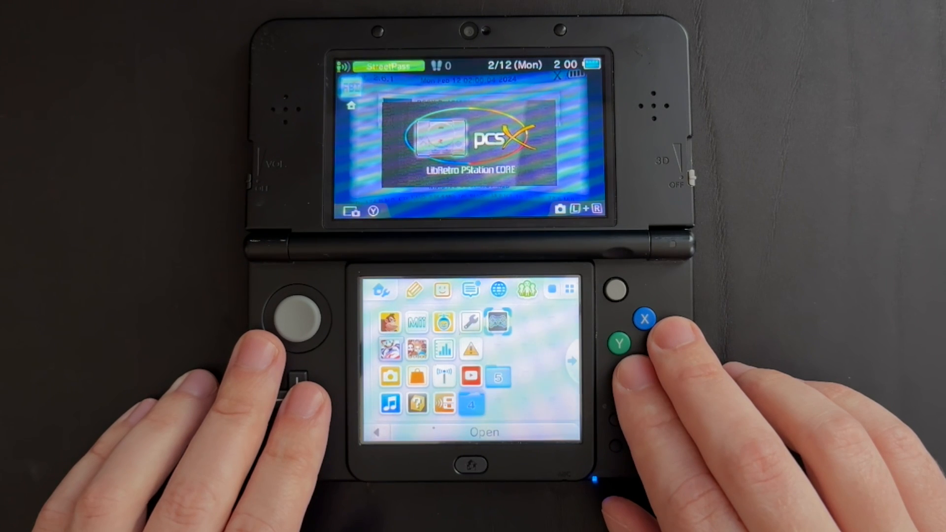
Step: Launch the new PCSX ReARMed title, confirming closure of the suspended FBI
{"action": "key", "text": "Return"}
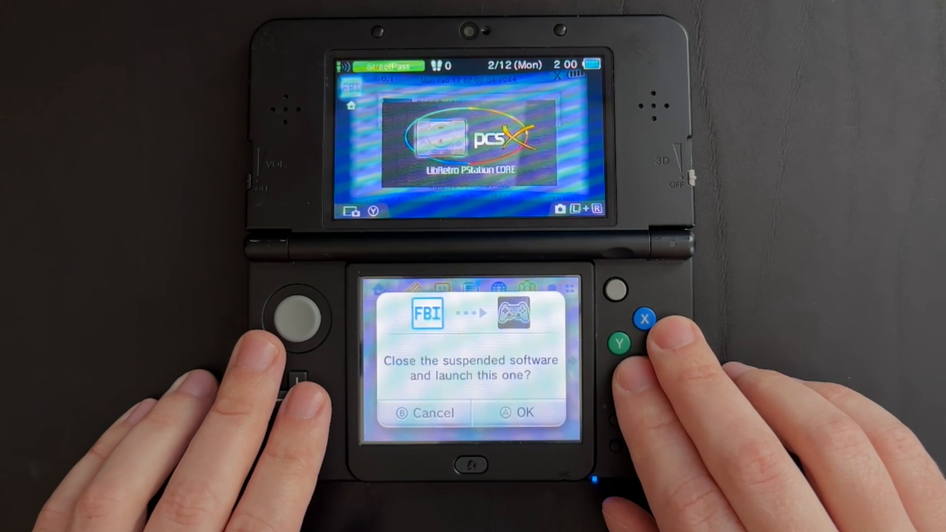
{"action": "key", "text": "Return"}
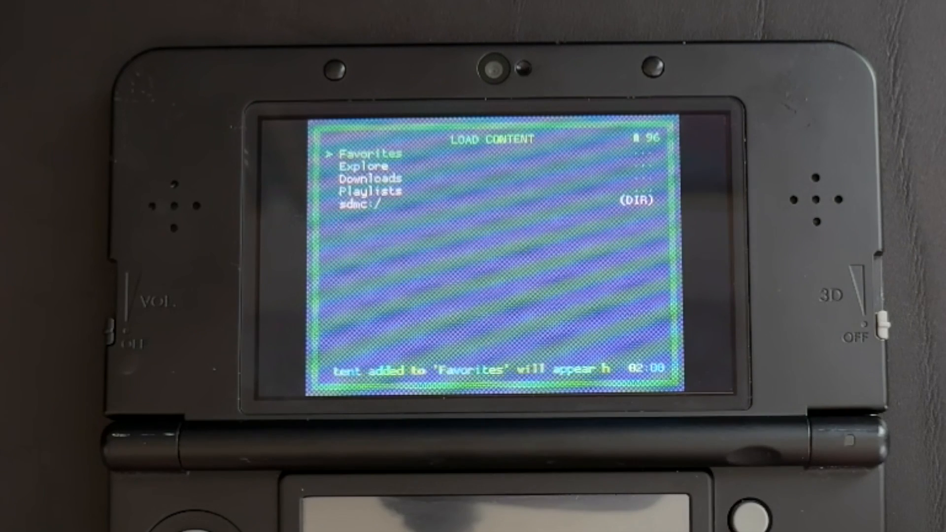
Step: Browse sdmc:/roms/ps1/Valkyrie Profile and highlight Valkyrie Profile.m3u
{"action": "key", "text": "Down"}
{"action": "key", "text": "Down"}
{"action": "key", "text": "Return"}
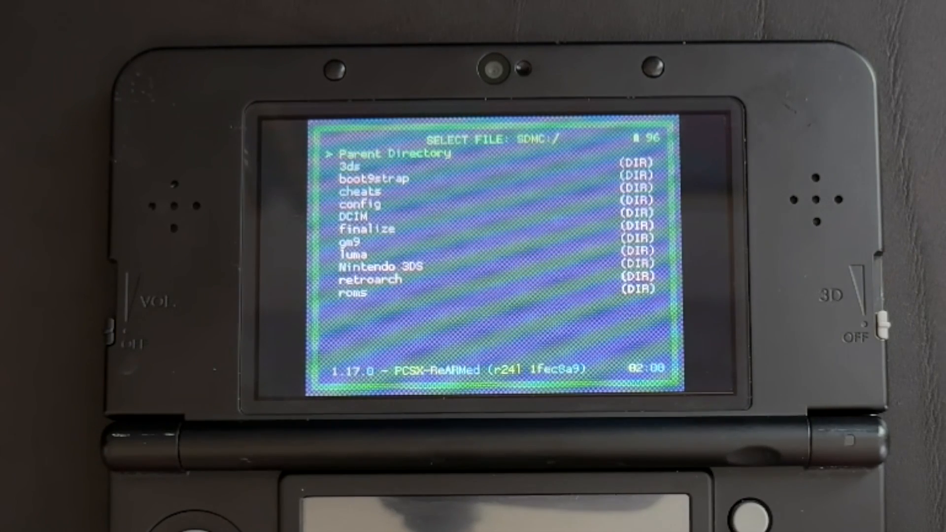
{"action": "key", "text": "Down"}
{"action": "key", "text": "Return"}
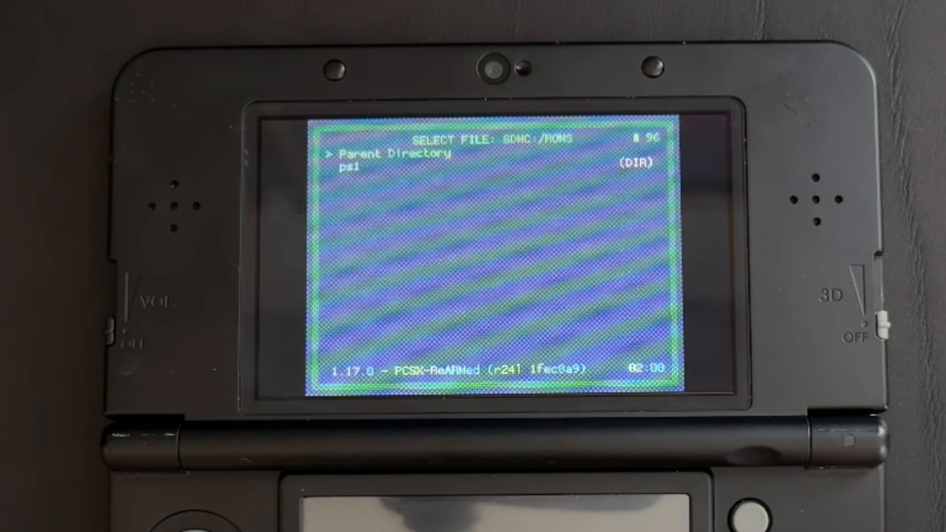
{"action": "key", "text": "Return"}
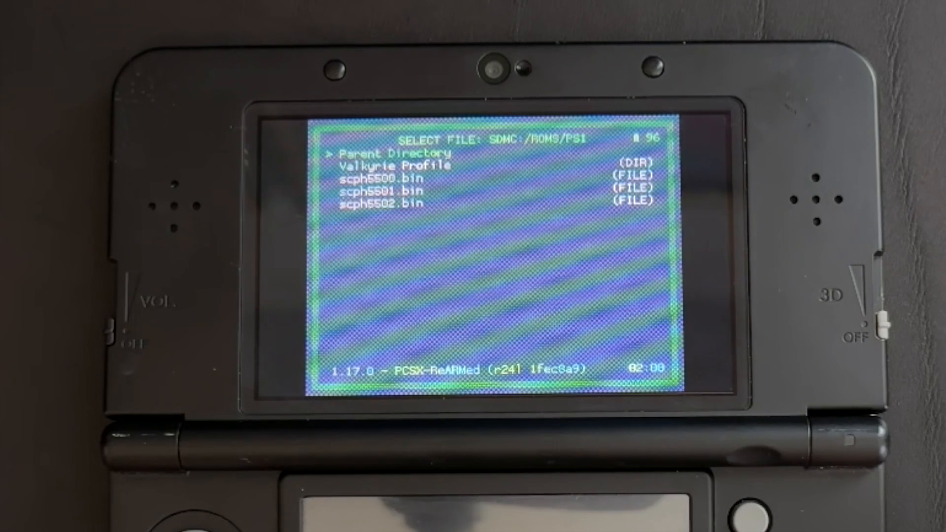
{"action": "key", "text": "Down"}
{"action": "key", "text": "Return"}
{"action": "key", "text": "Down"}
{"action": "key", "text": "Down"}
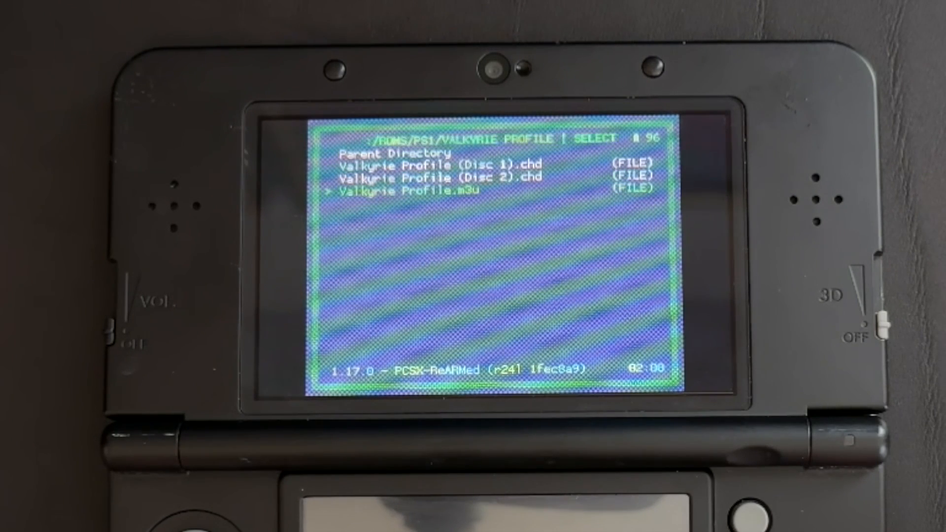